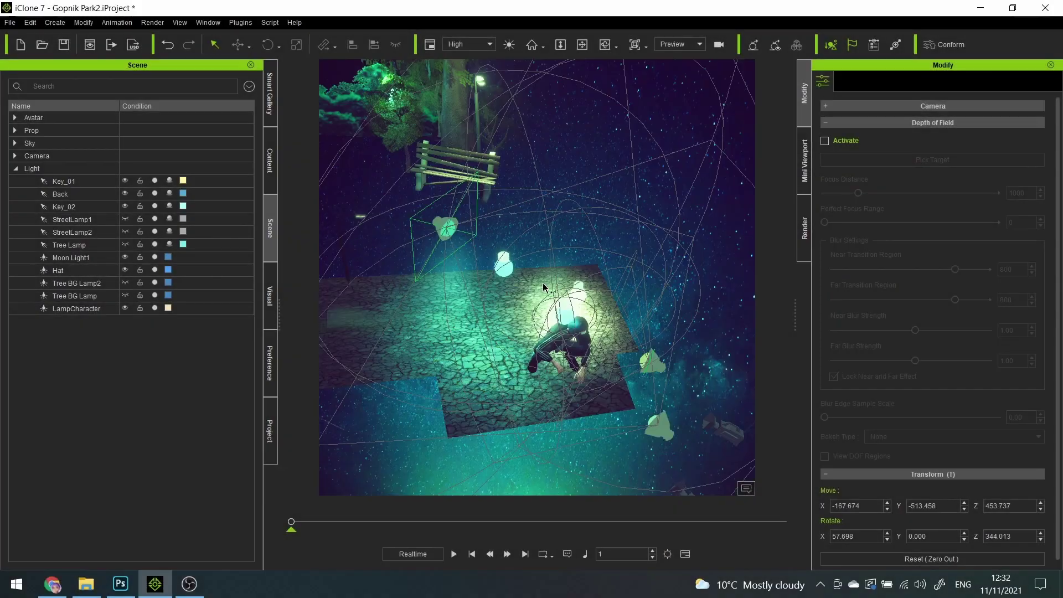
- Open the Light > Light Room template folder in the Content library's Stage Template tree
right_drag(692, 387, 840, 345)
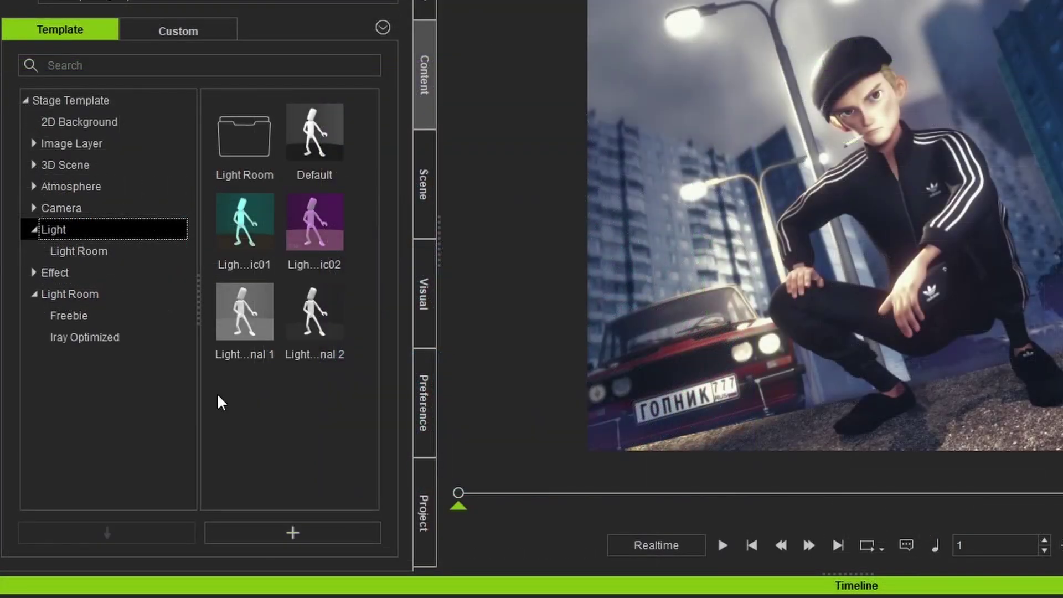
click(79, 251)
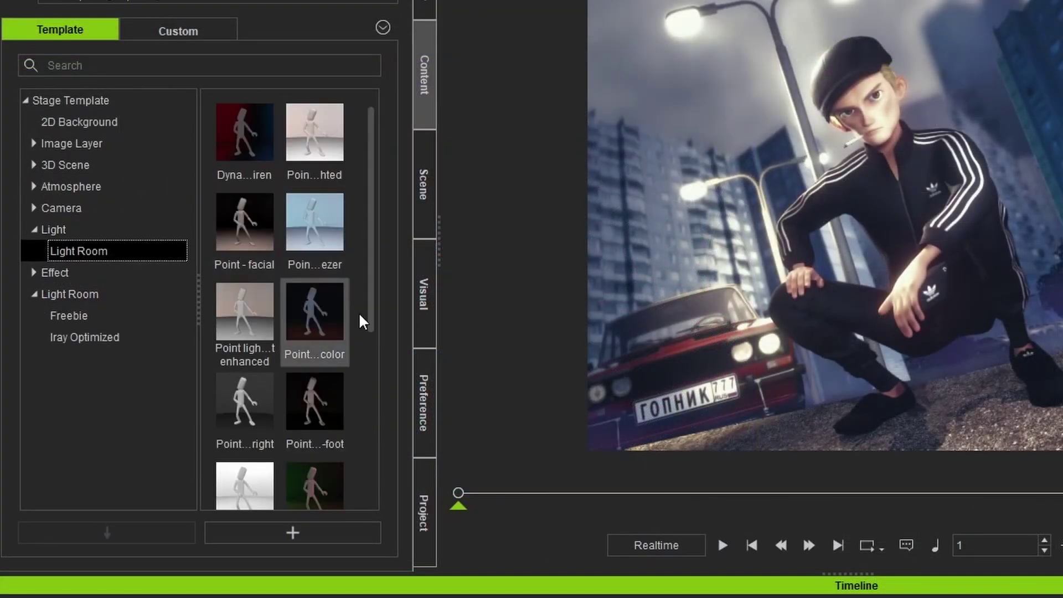
scroll(351, 304, down, 5)
click(66, 298)
scroll(277, 226, up, 4)
scroll(273, 238, down, 5)
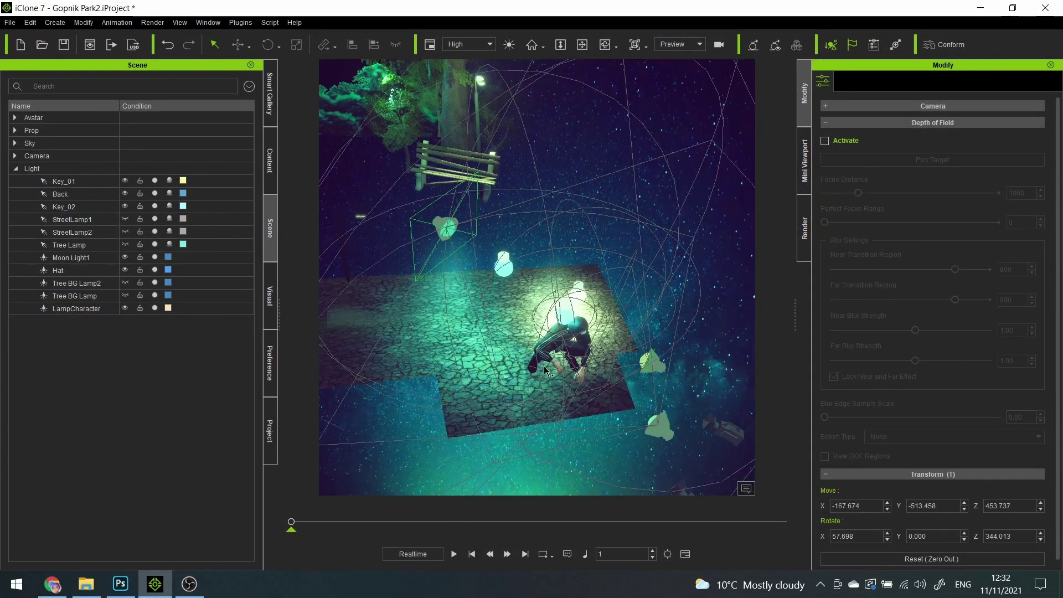
- Orbit the view to look down over the crouching character in the park
mouse_move(535, 281)
right_down()
mouse_move(773, 402)
mouse_move(539, 279)
right_up()
right_drag(692, 388, 590, 350)
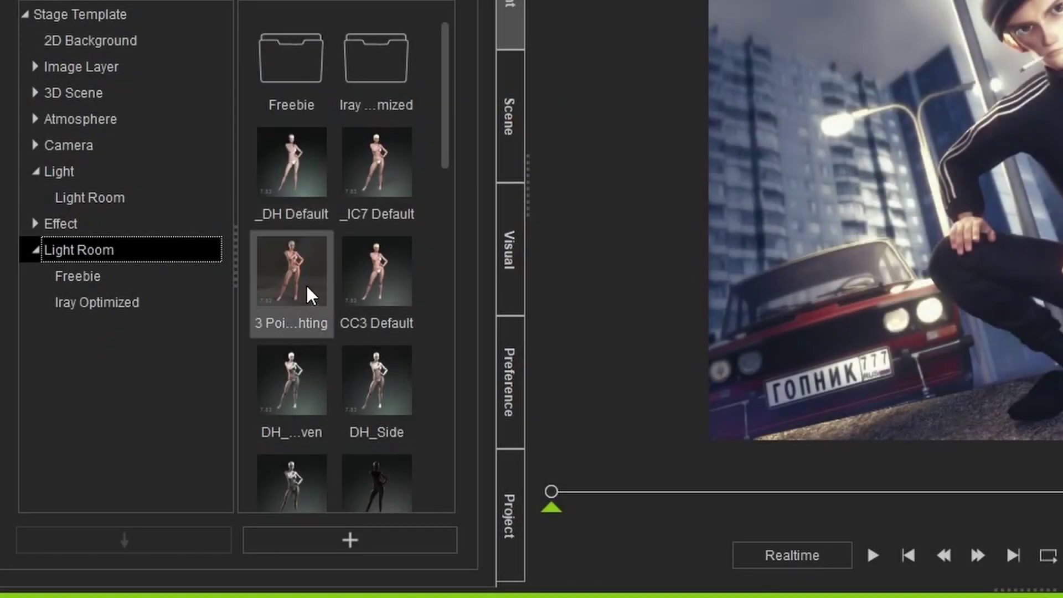
mouse_move(308, 295)
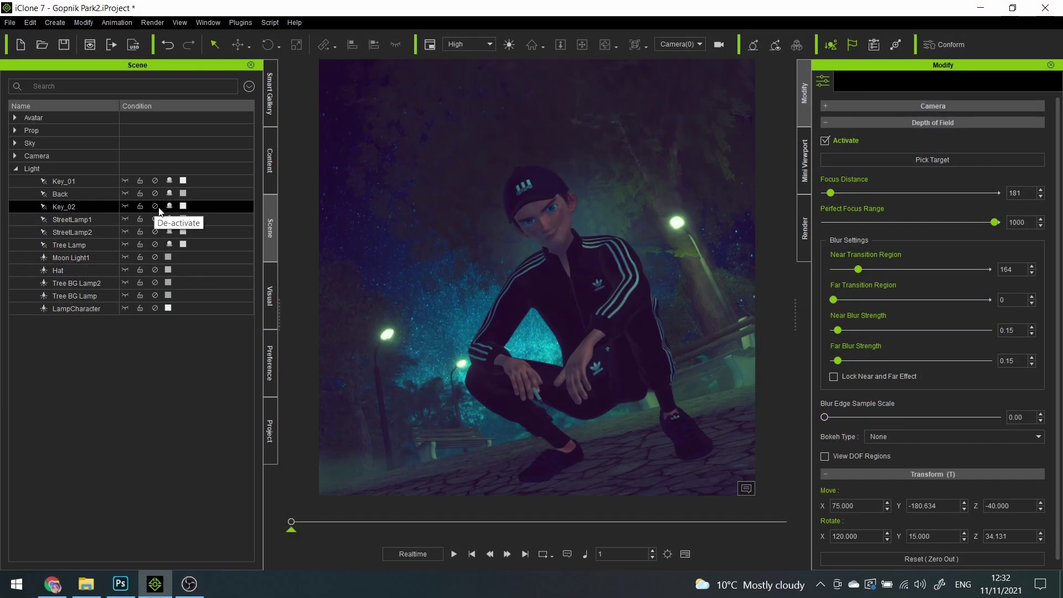
- Enable the Key_02 light in the Scene panel's Light list
click(157, 206)
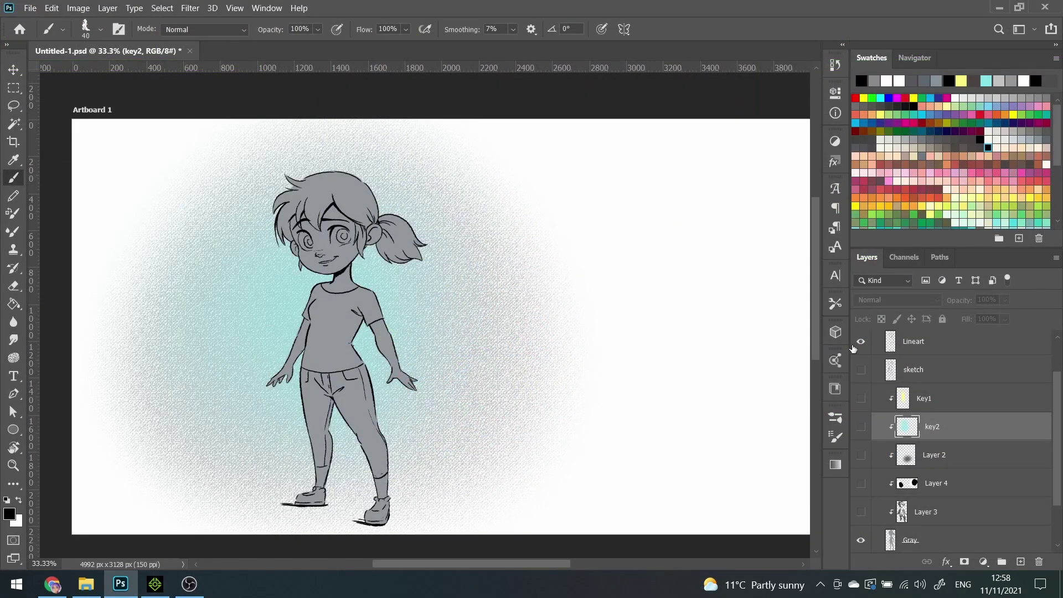
- Make the key2 and Layer 2 layers visible for a cyan tint and darker legs
click(861, 427)
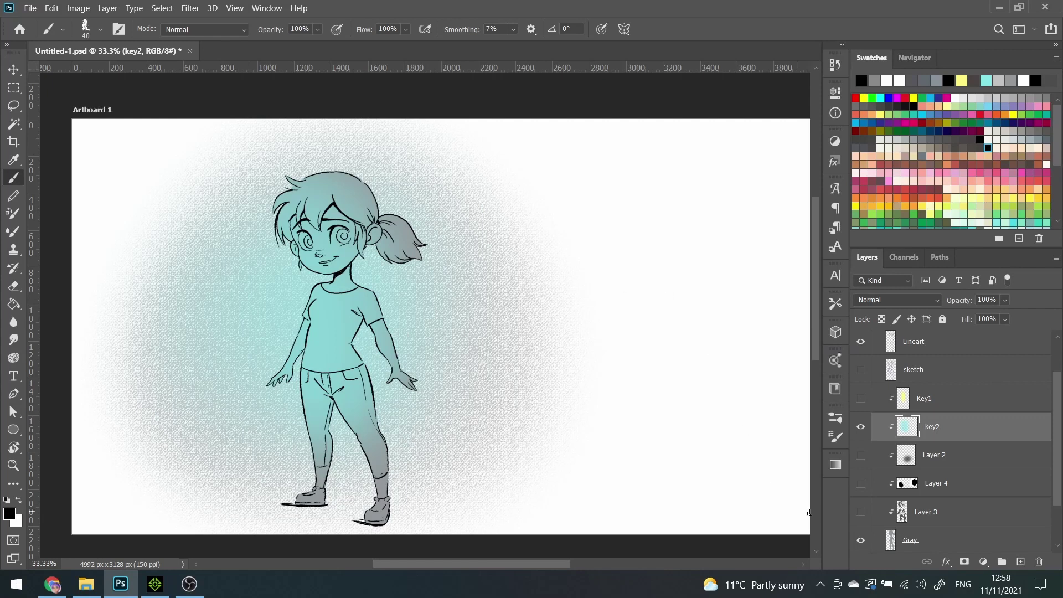
click(860, 456)
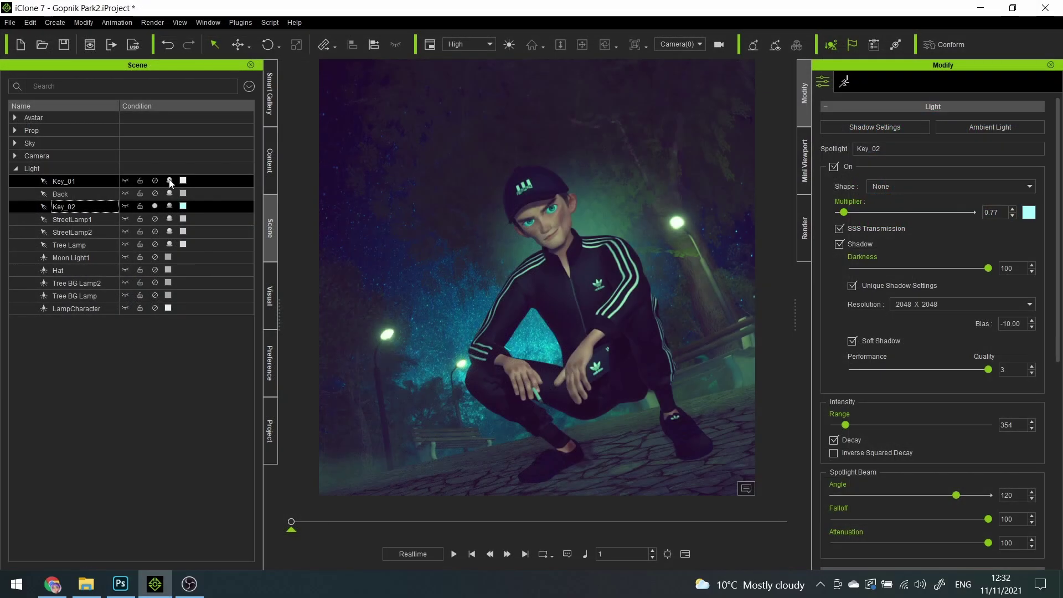
- Toggle Key_01 on and off to compare, leaving it on
click(155, 181)
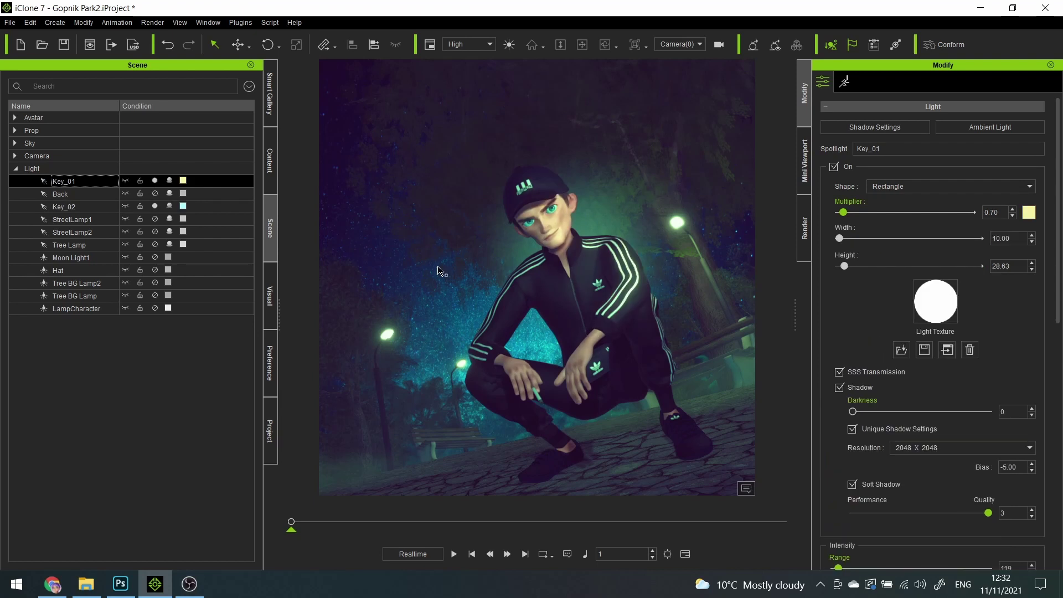
click(155, 181)
click(155, 181)
click(155, 181)
click(155, 182)
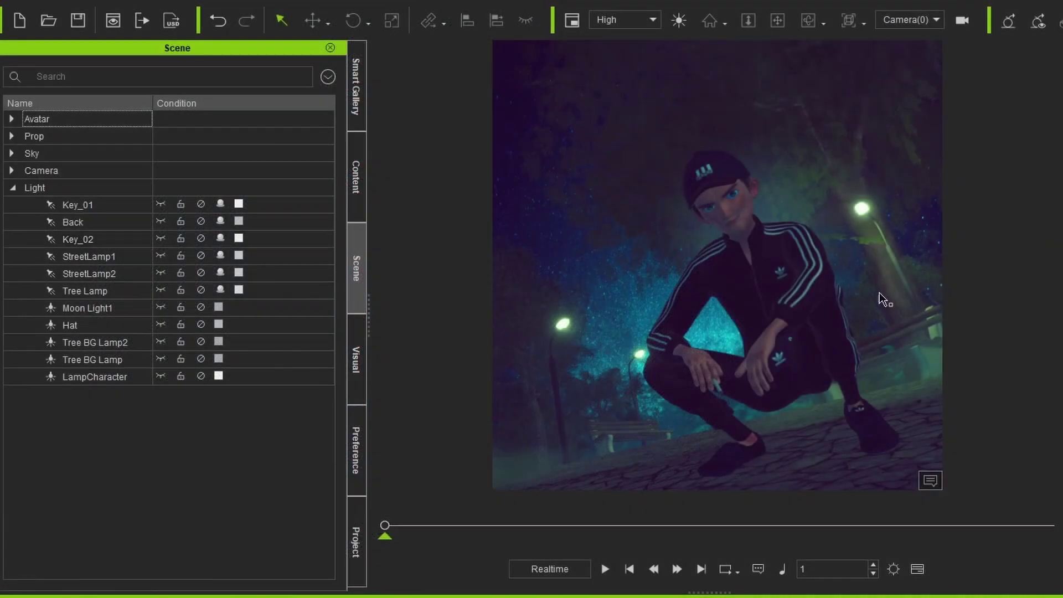
- Switch off Key_02, then recheck Key_01 off and on, ending with Key_01 on
click(197, 235)
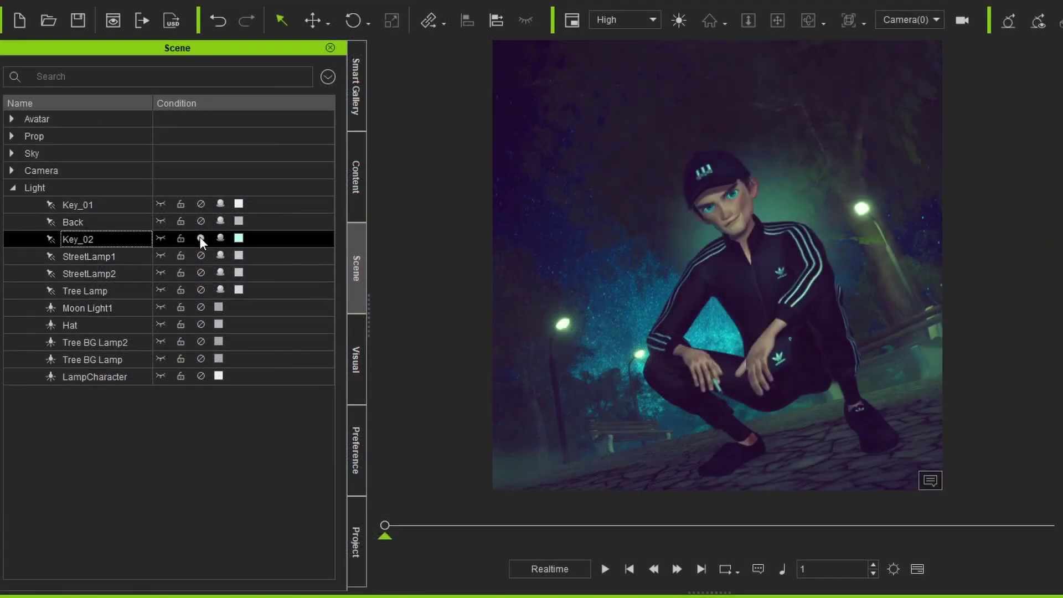
click(200, 237)
ctrl+click(199, 200)
click(203, 200)
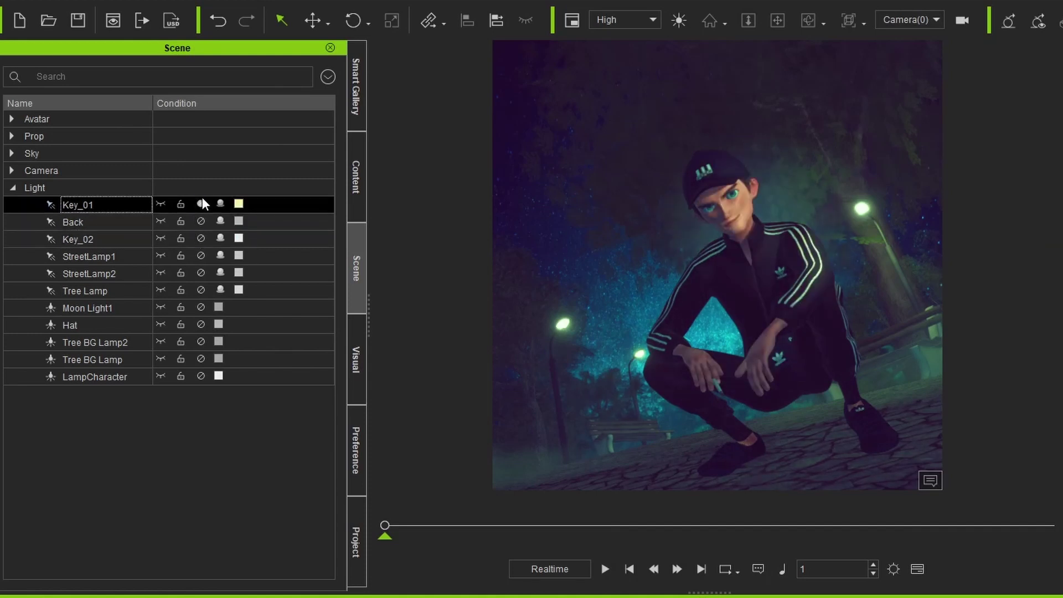
click(202, 202)
click(202, 203)
click(203, 203)
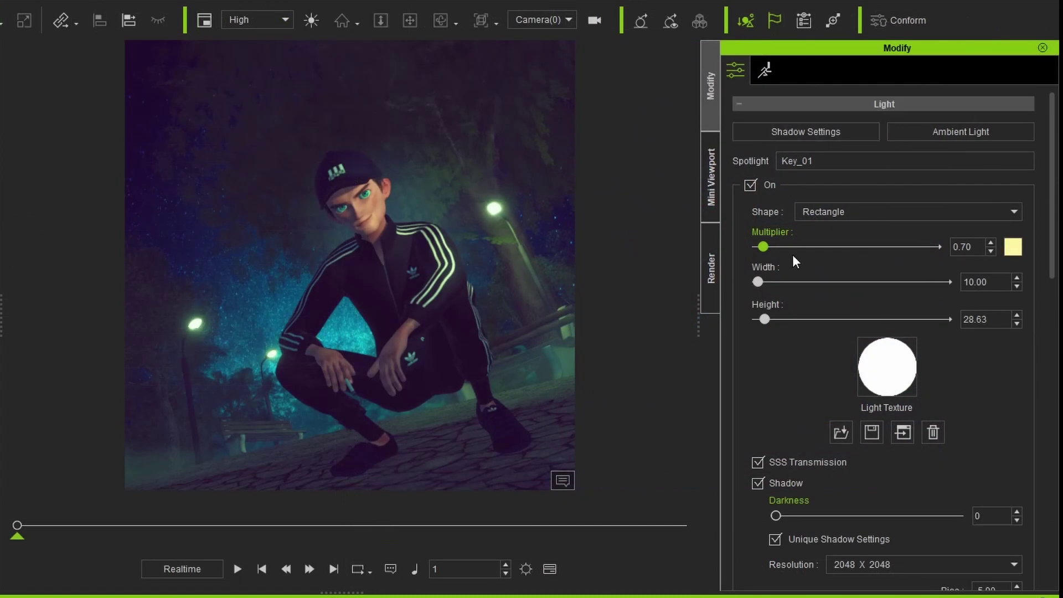
- Raise the Key_01 spotlight's Multiplier to brighten the character
scroll(832, 337, down, 8)
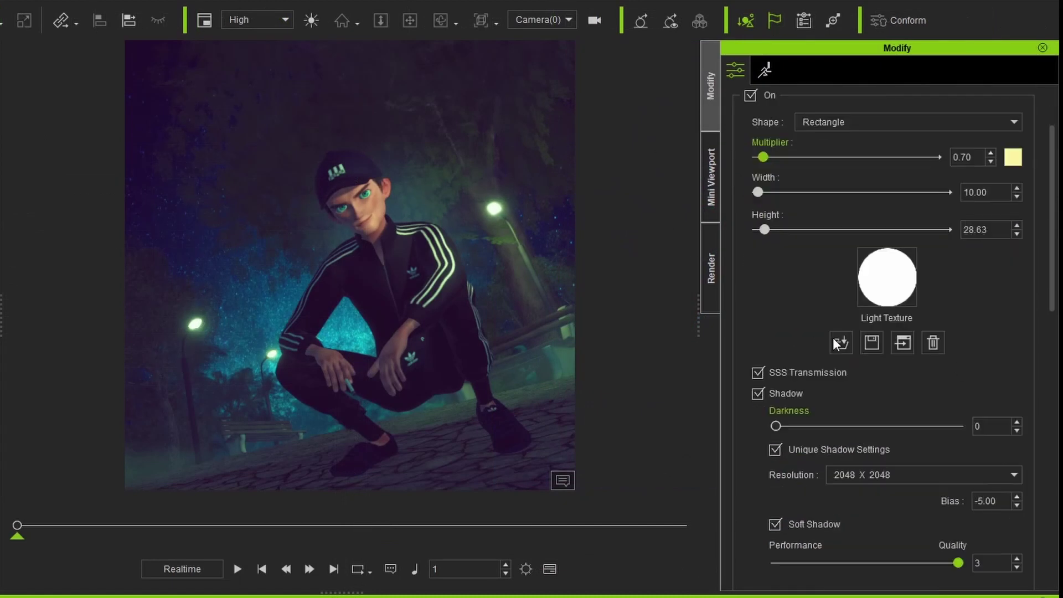
scroll(831, 357, down, 7)
scroll(830, 354, up, 15)
drag(797, 245, 911, 250)
- Adjust the spotlight's Range and Falloff, settling on range 354 and falloff 39
scroll(938, 251, down, 10)
drag(782, 366, 852, 355)
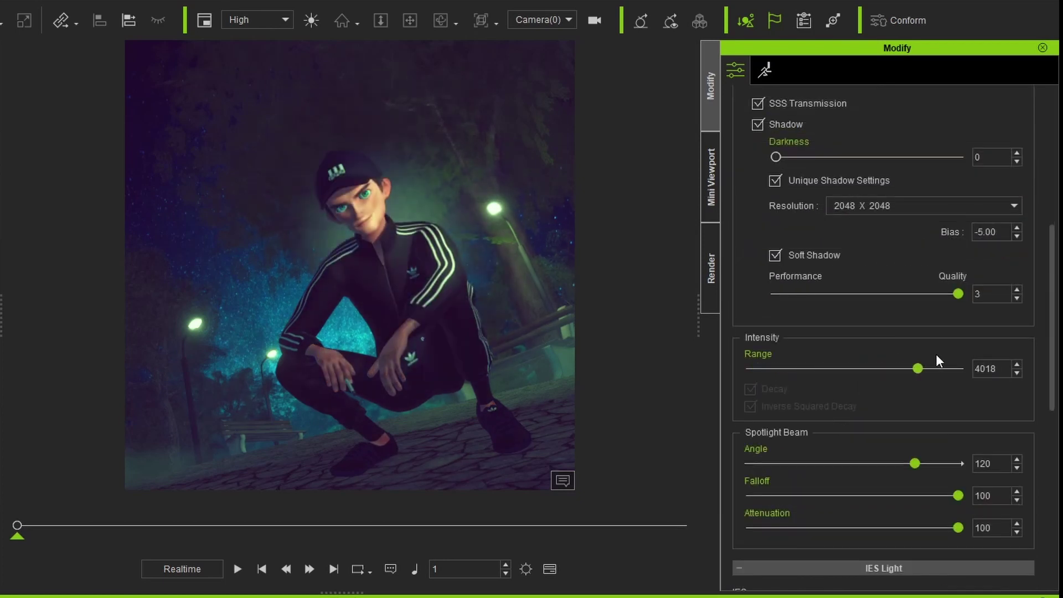
drag(777, 351, 753, 346)
drag(884, 496, 954, 470)
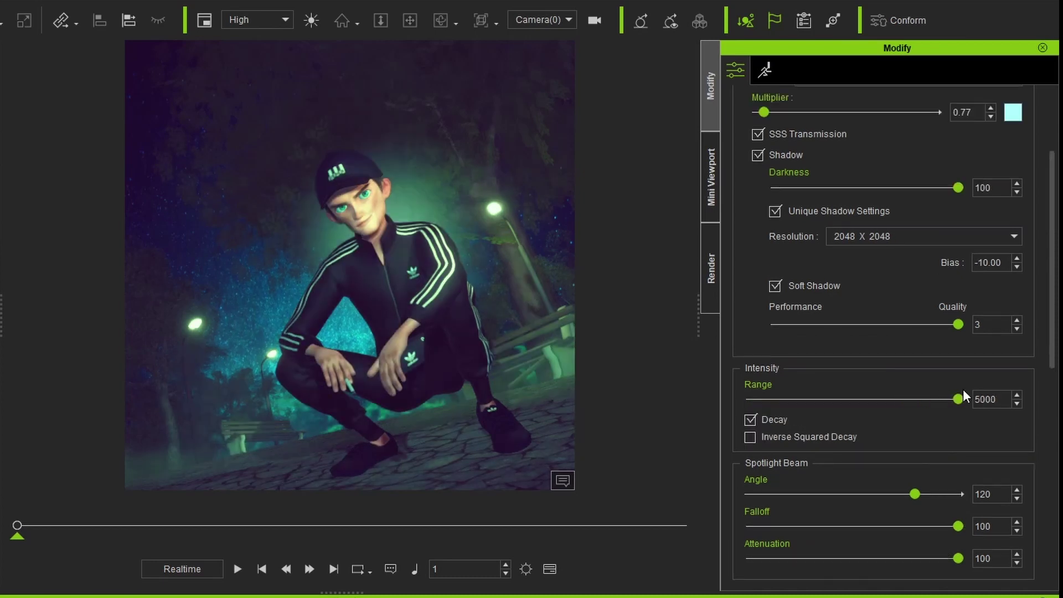
drag(962, 396, 930, 399)
drag(784, 397, 941, 402)
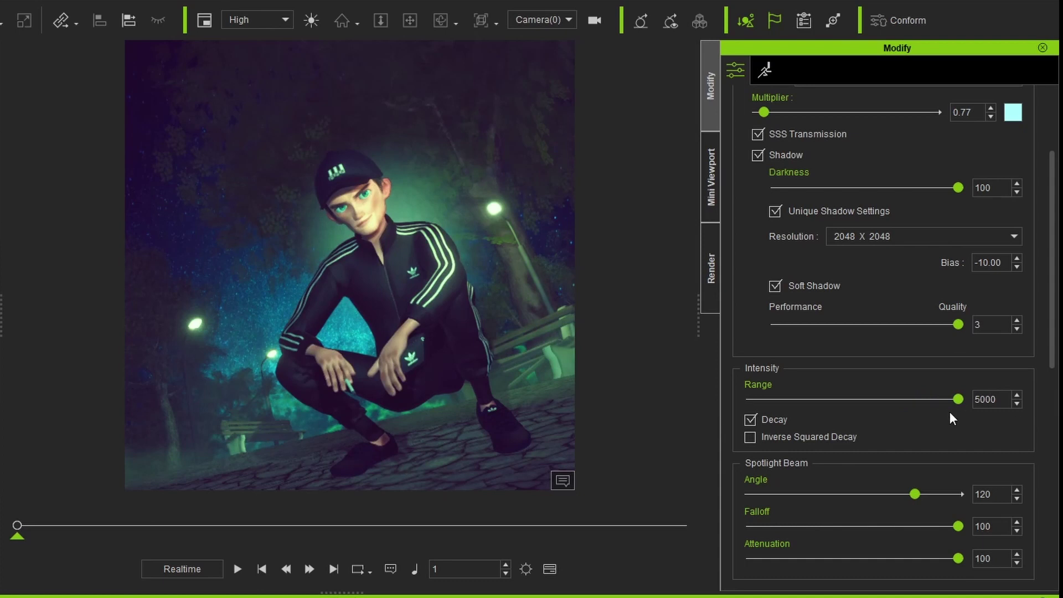
key(ctrl+z)
scroll(852, 421, down, 4)
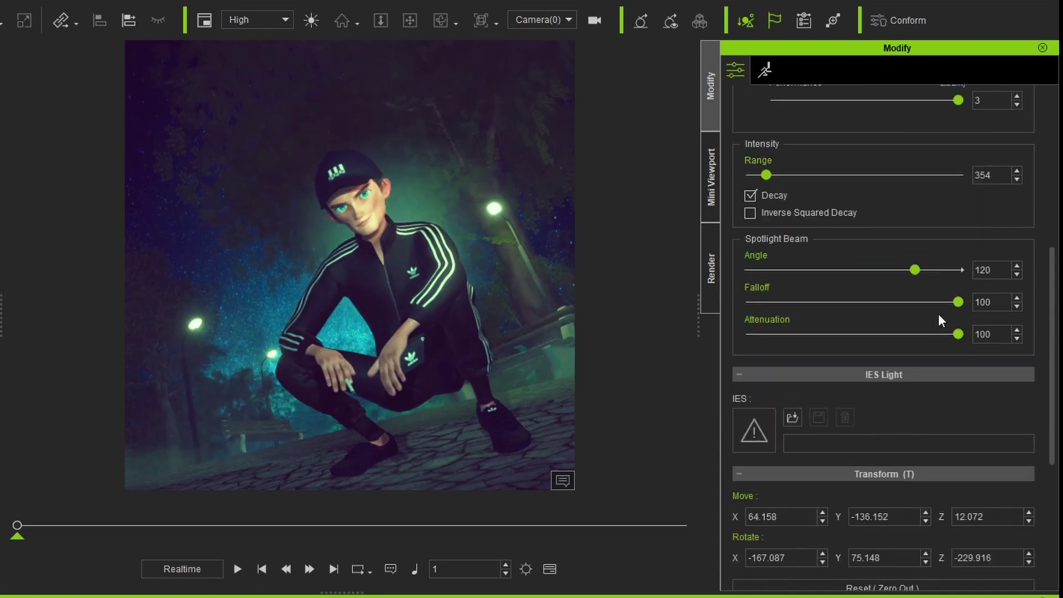
drag(957, 301, 807, 311)
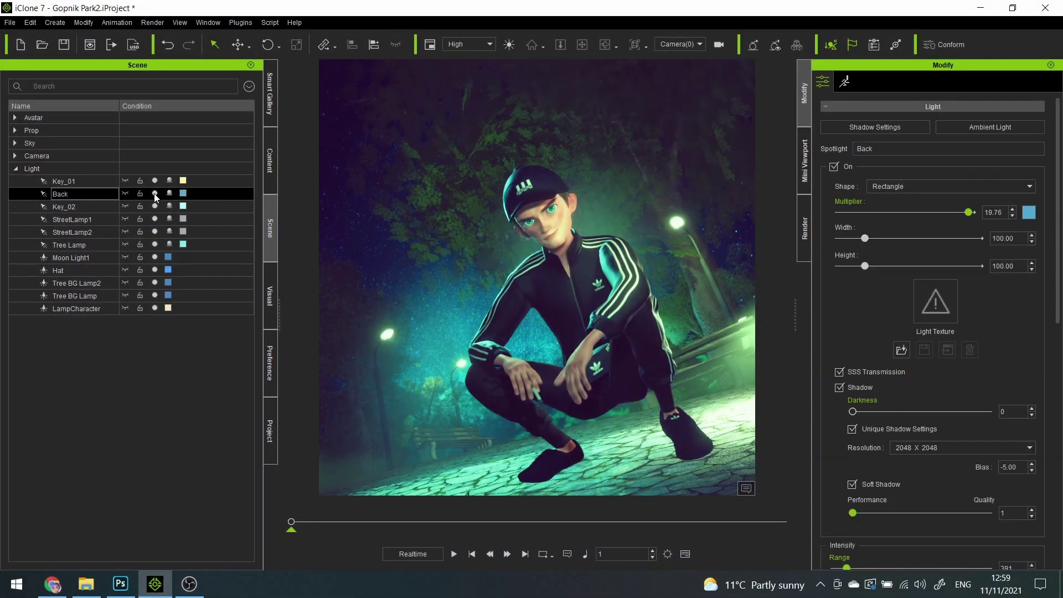
- Compare the scene with Back and Key_01 off, ending with the Back light on
click(155, 194)
click(154, 194)
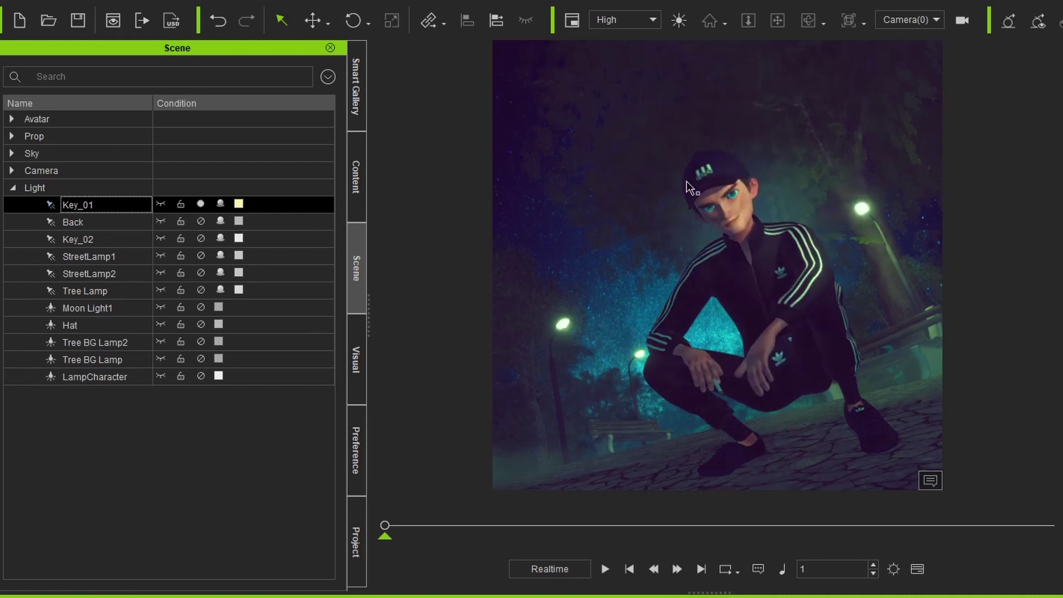
click(196, 204)
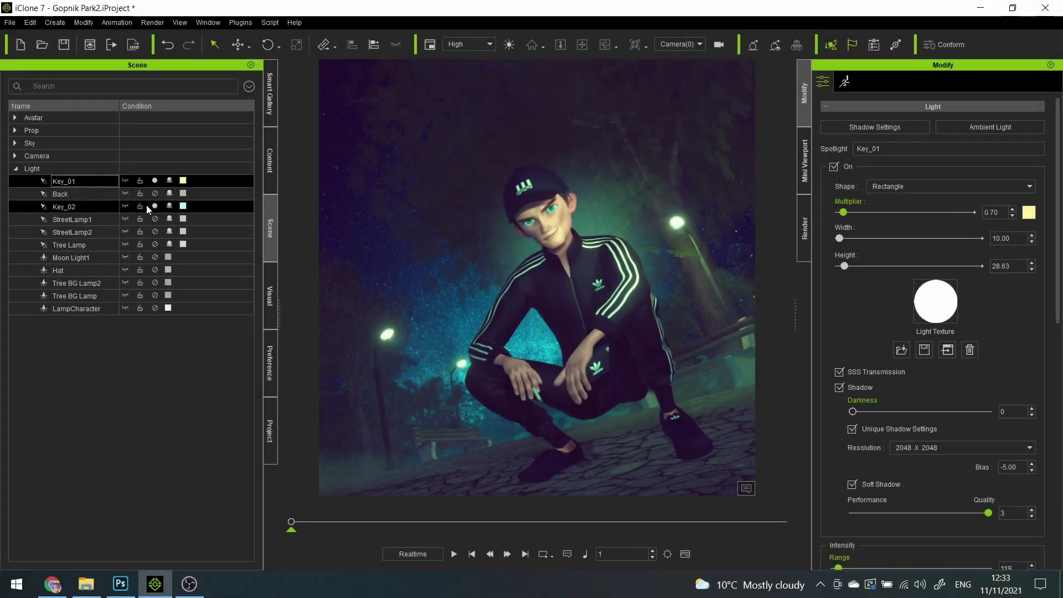
click(155, 193)
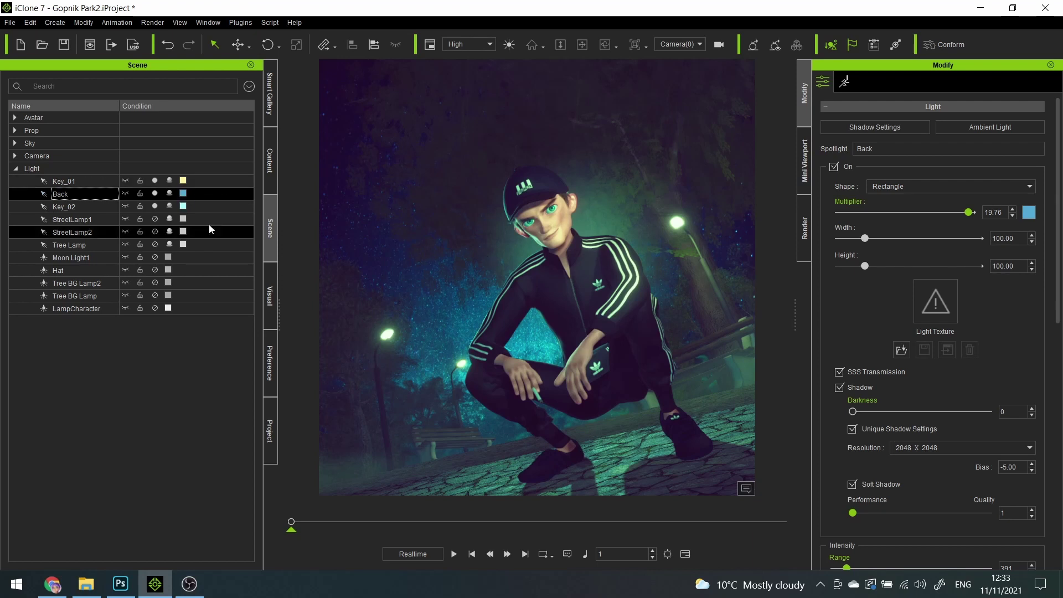
- Select Moon Light1 and toggle it to compare, leaving the blue moonlight on
click(111, 220)
click(90, 258)
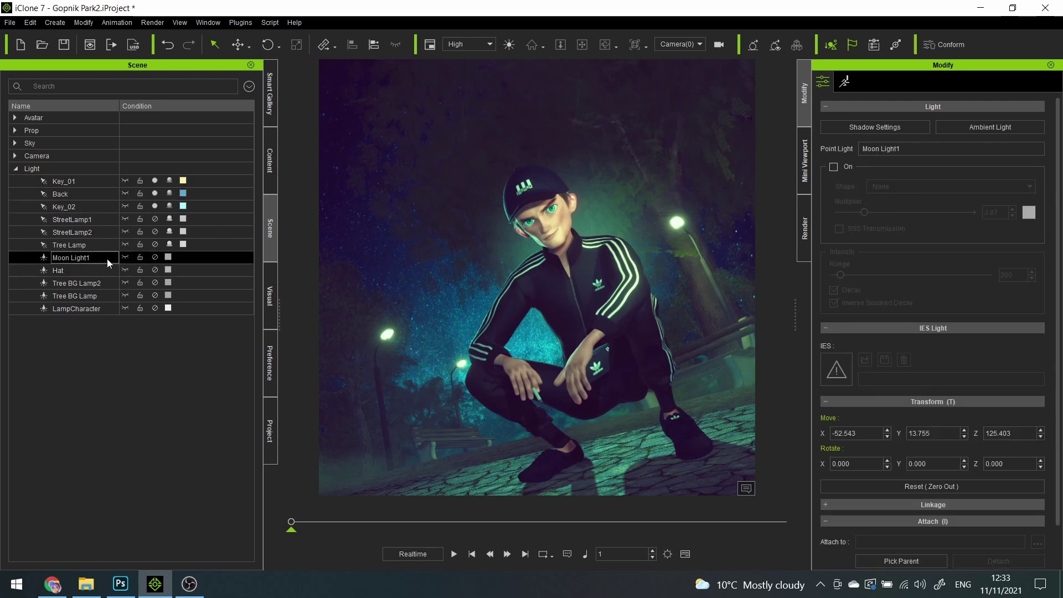
click(156, 257)
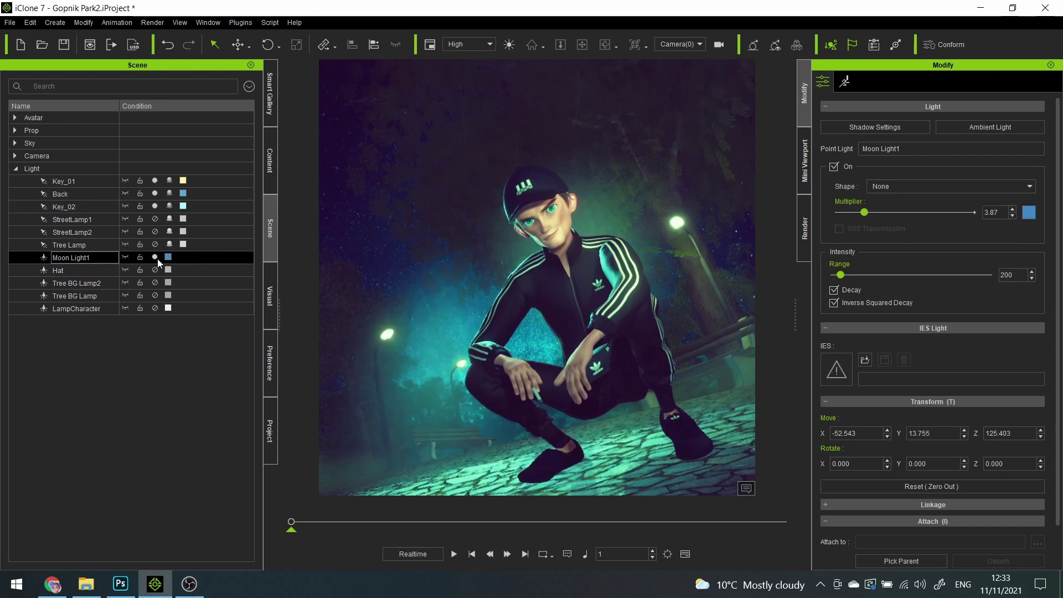
click(156, 257)
click(157, 257)
click(156, 257)
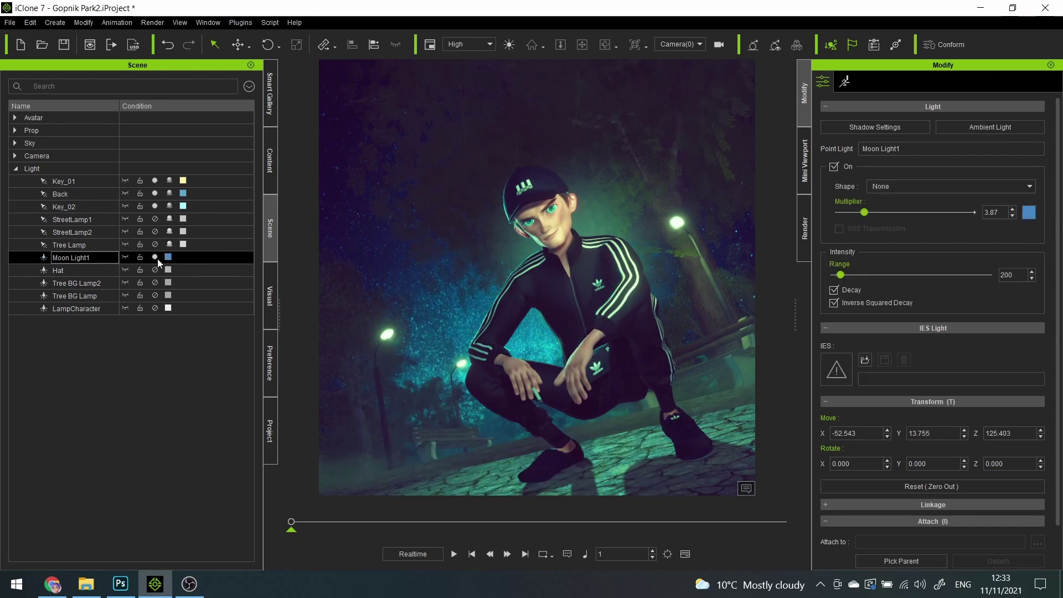
click(156, 257)
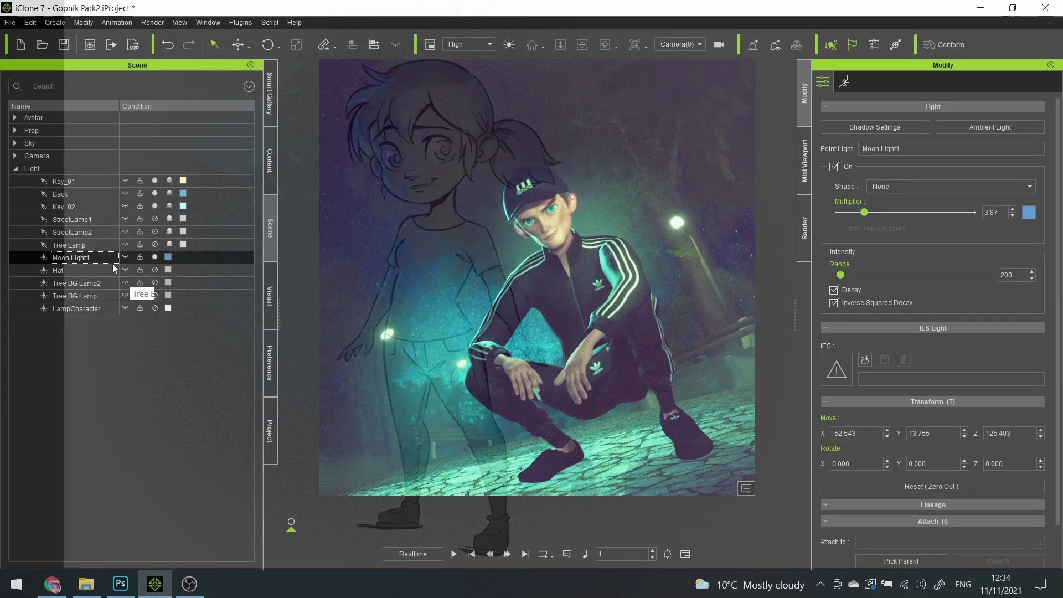
- Select the blue Hat light in the Scene list and enable it
click(111, 268)
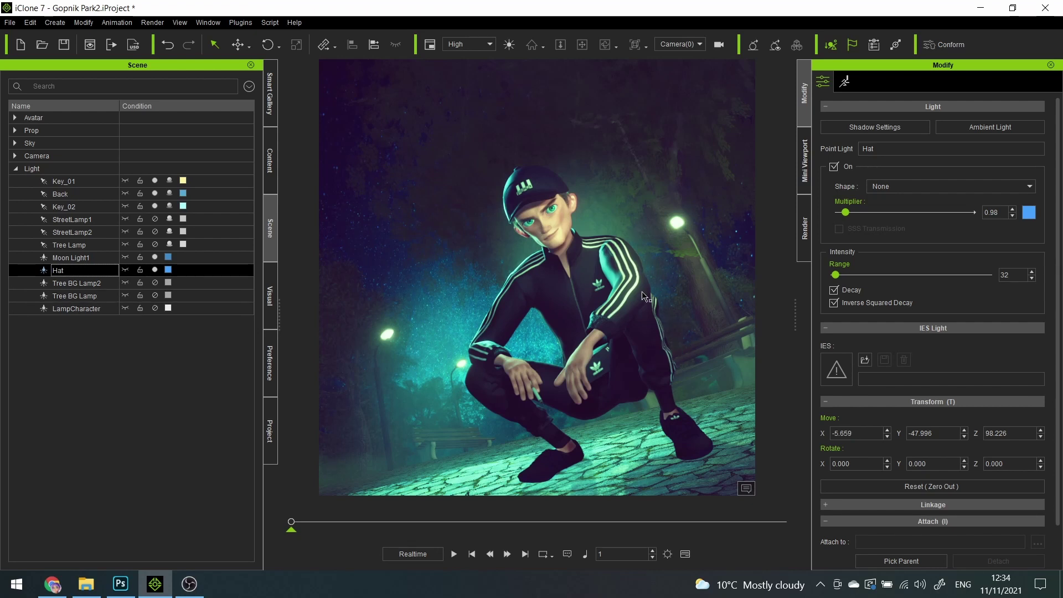
- Toggle the warm LampCharacter light off to compare, leaving it on
click(154, 309)
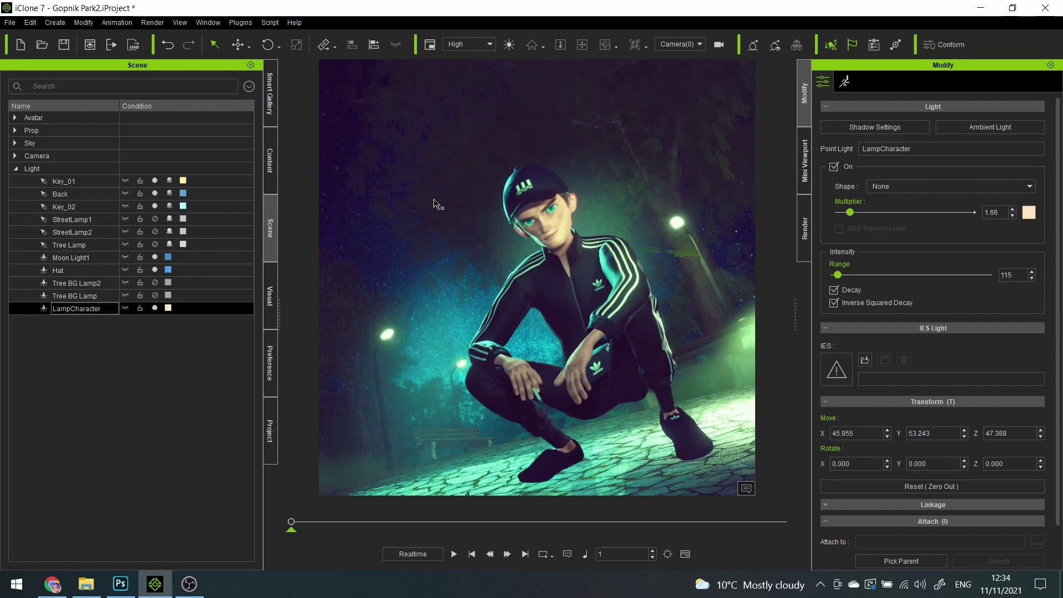
click(155, 308)
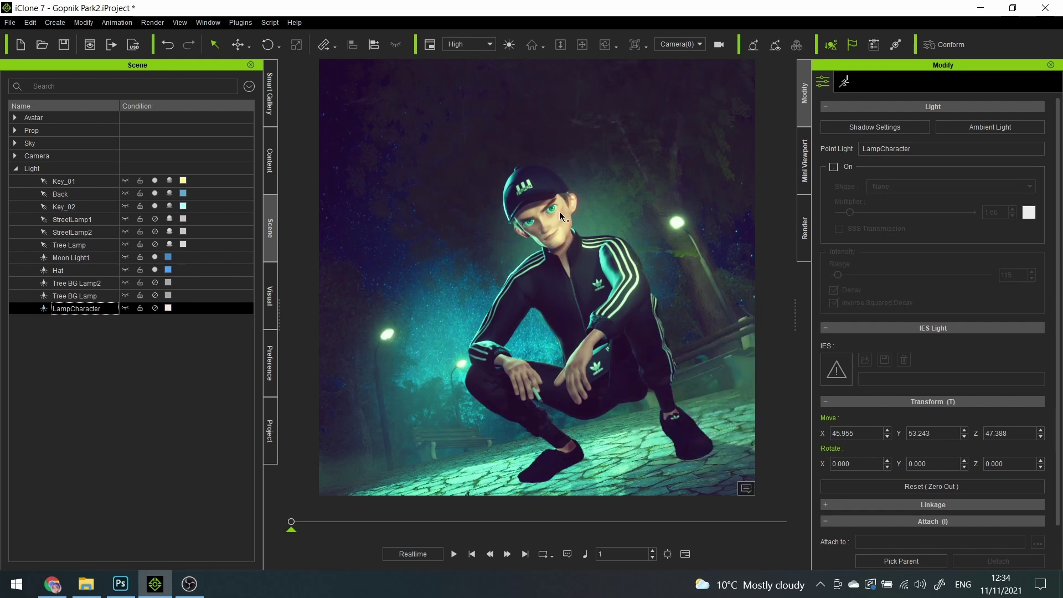
click(154, 308)
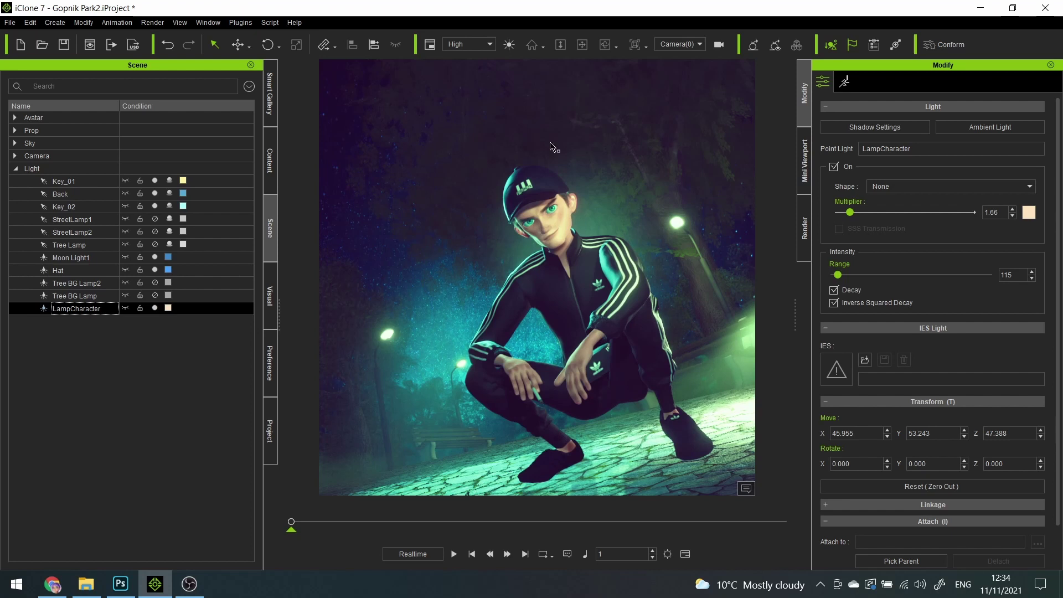
- Enable StreetLamp1, StreetLamp2, Tree Lamp, Tree BG Lamp2 and Tree BG Lamp
click(155, 218)
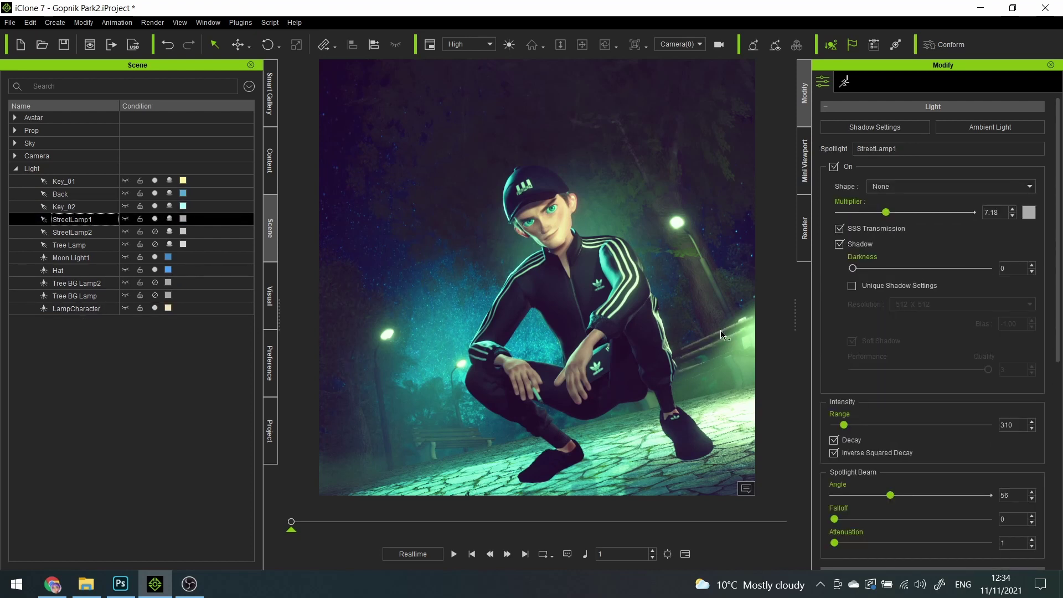
click(155, 232)
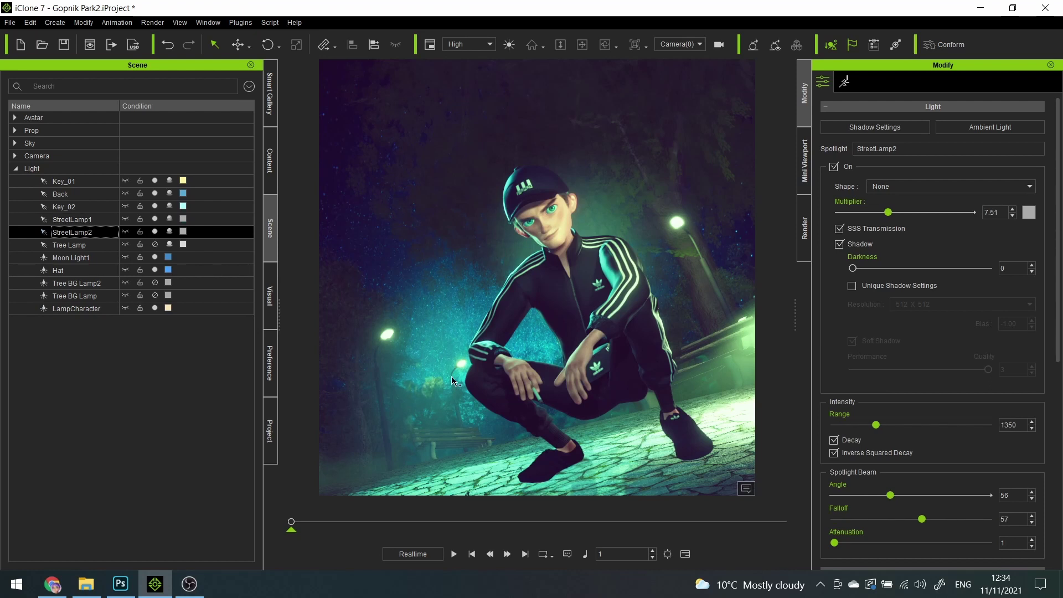
click(155, 244)
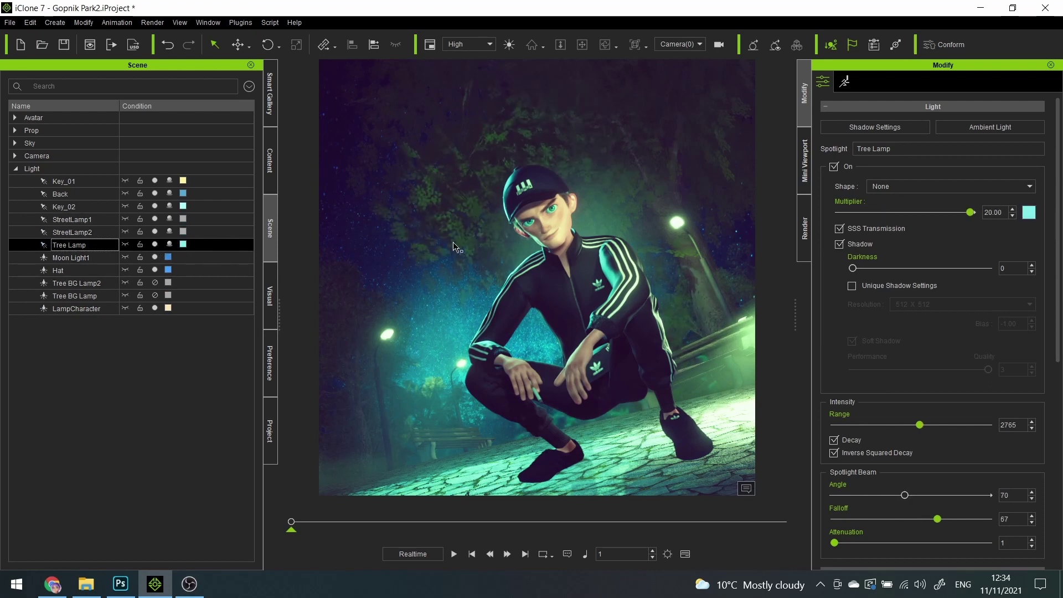
click(155, 283)
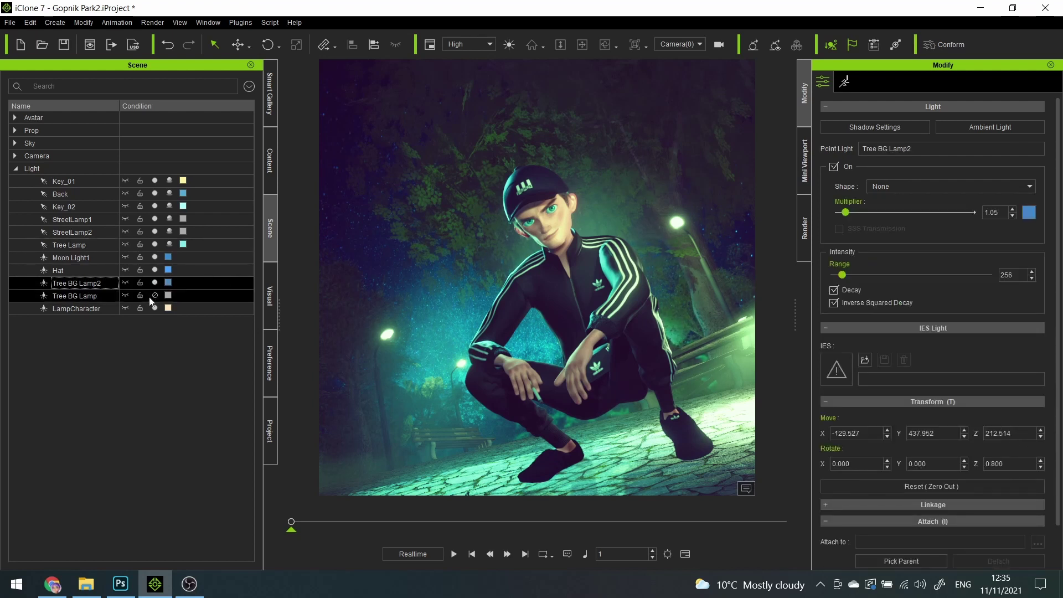
click(155, 295)
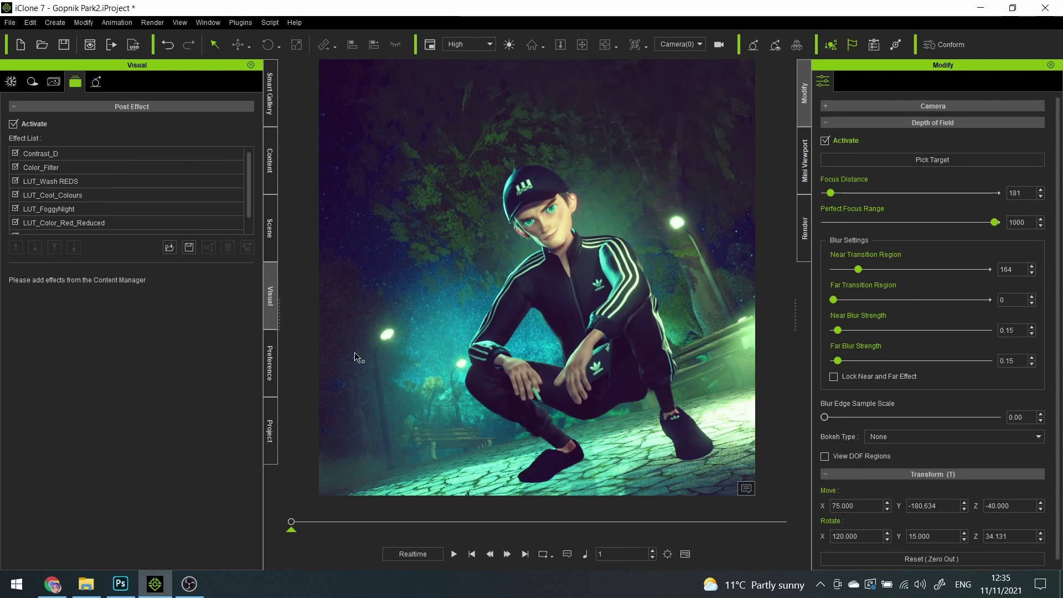
click(14, 126)
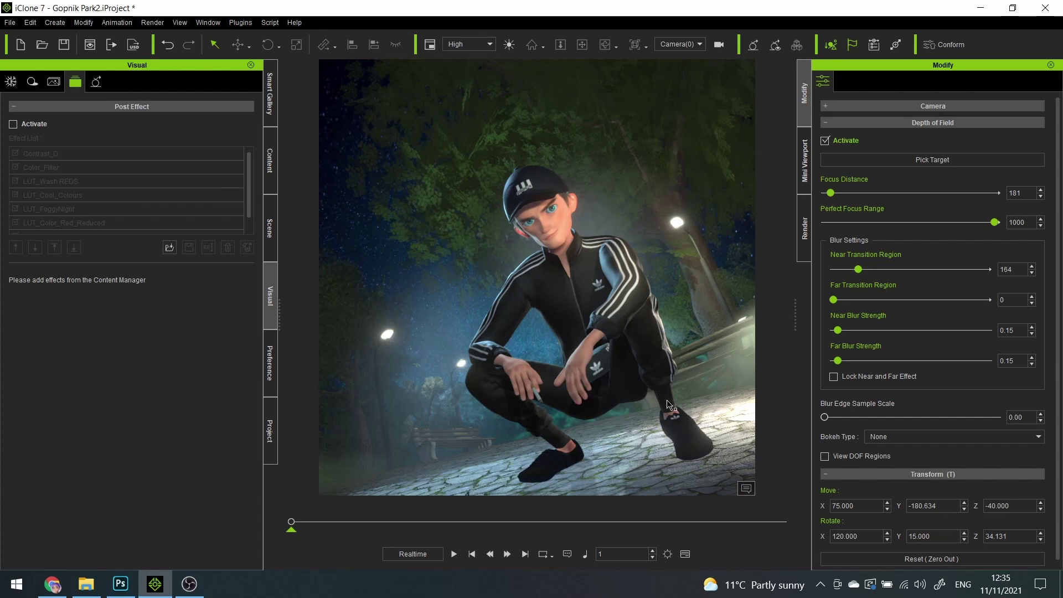
click(17, 127)
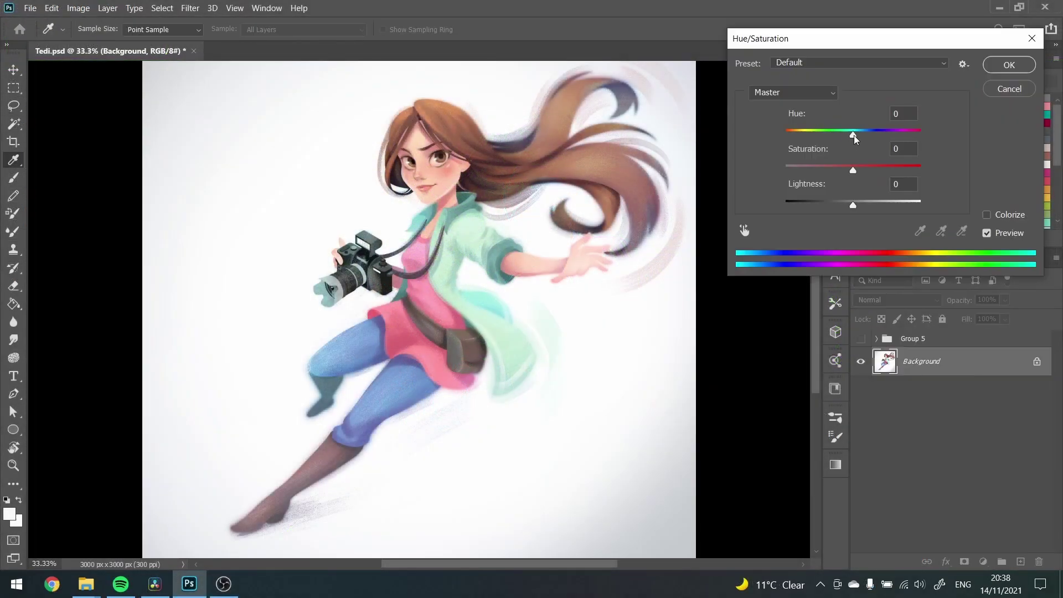
- Try a +180 hue shift on the illustration, then undo it and cancel Hue/Saturation
drag(854, 135, 855, 188)
key(ctrl+z)
key(ctrl+z)
click(1005, 89)
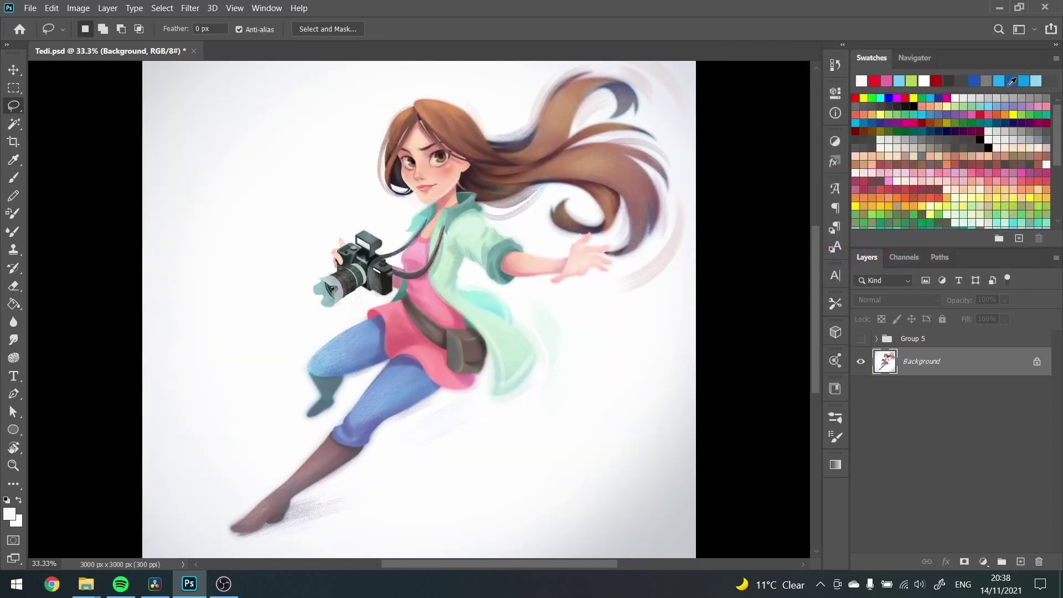
- Open Levels with Ctrl+L and test a black input of 147 before resetting it to 0
key(ctrl+l)
drag(726, 229, 827, 228)
click(902, 229)
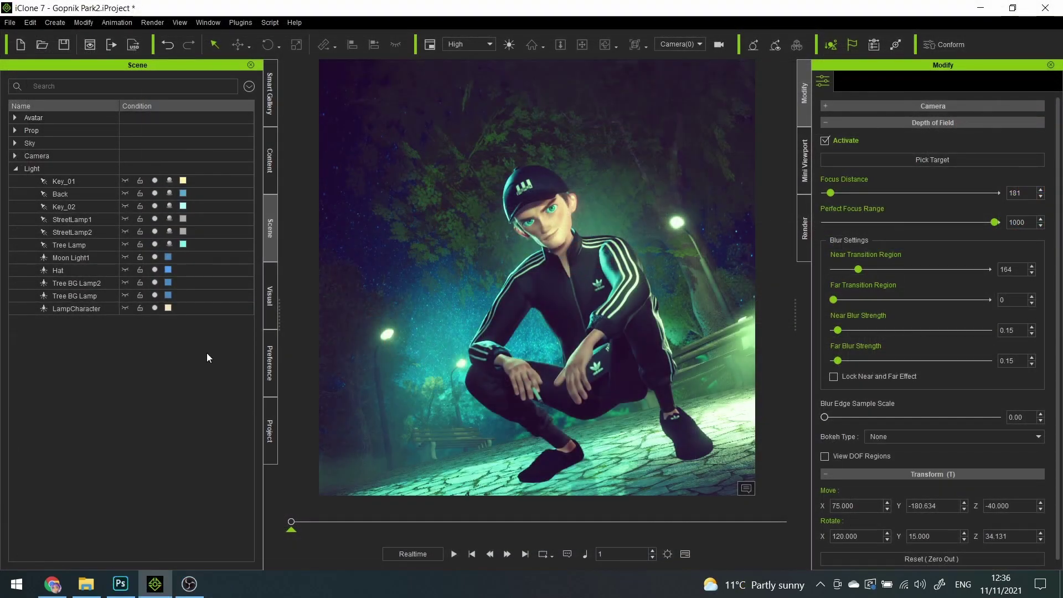
- Show the post-effect list and switch all post effects off and back on to compare
click(273, 298)
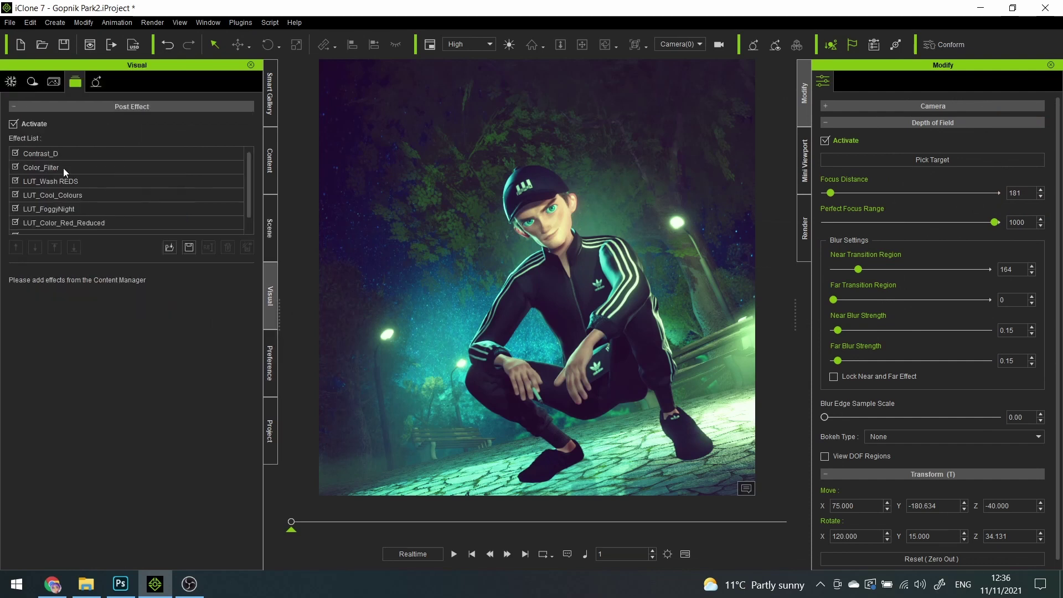
click(20, 122)
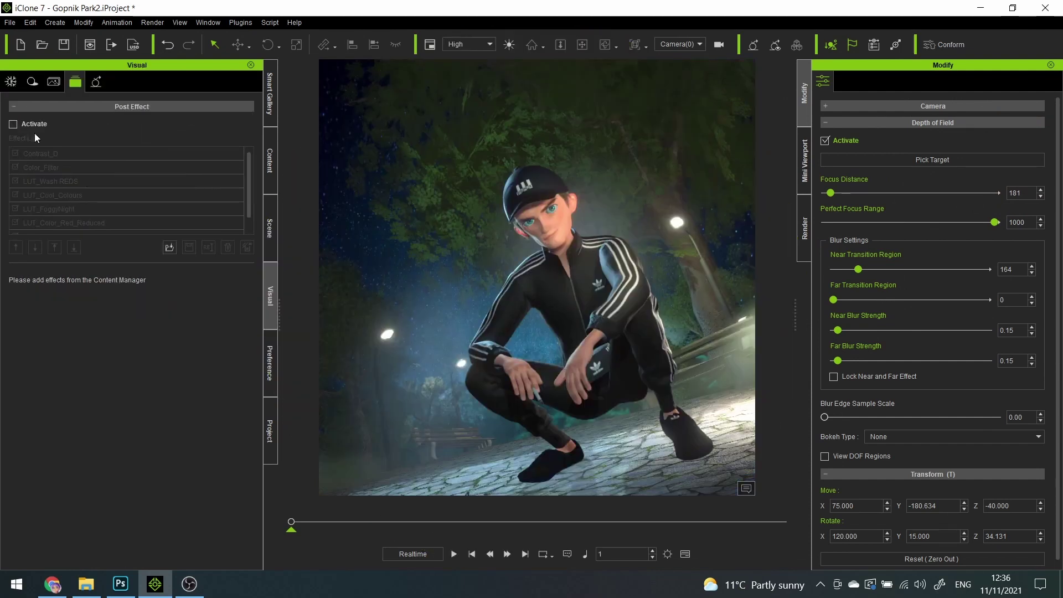
click(33, 128)
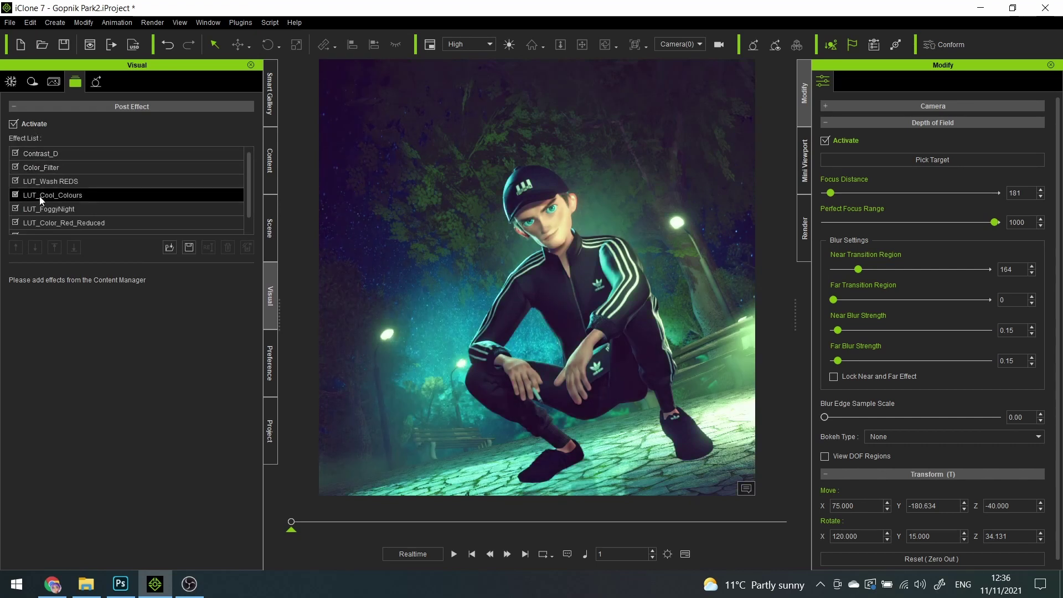
- Turn off Desert Sun, Color_Red_Reduced, FoggyNight, Cool_Colours, Wash REDS, Color_Filter and Contrast_D
scroll(44, 202, down, 1)
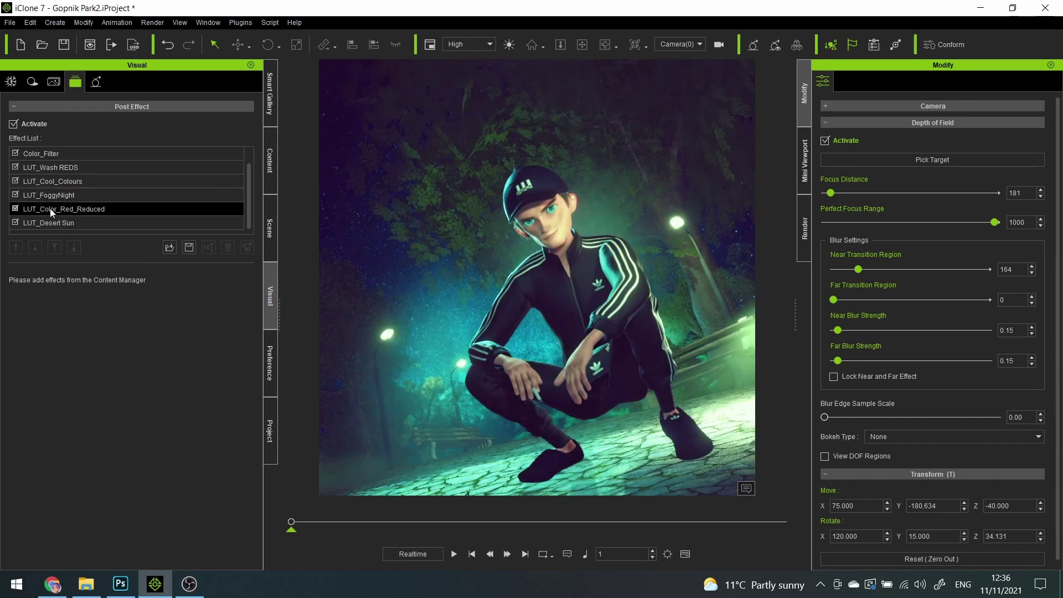
click(15, 222)
click(15, 209)
click(15, 195)
click(15, 181)
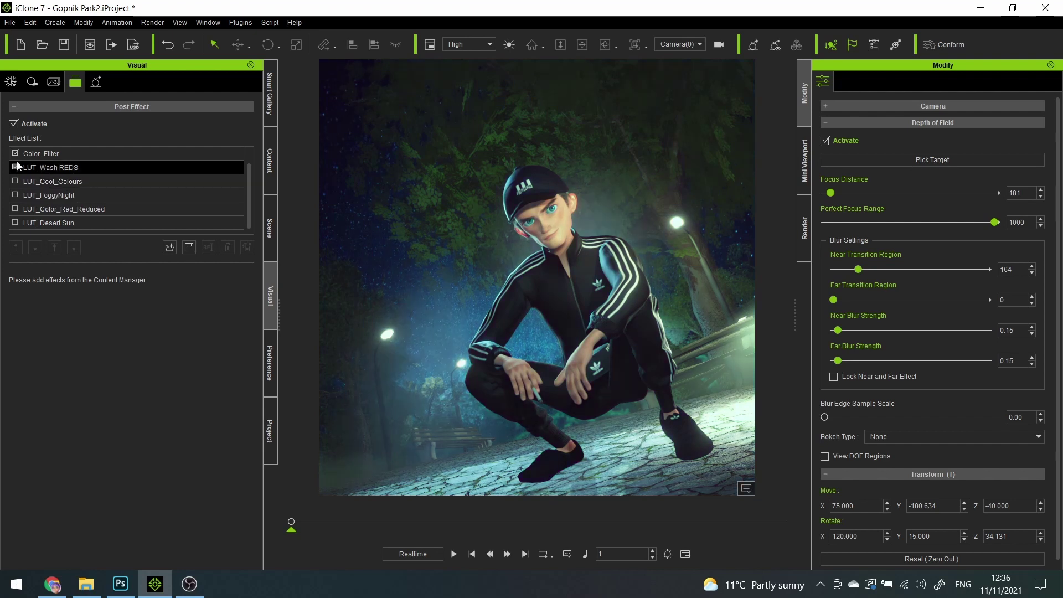
click(16, 168)
click(15, 154)
scroll(16, 158, up, 1)
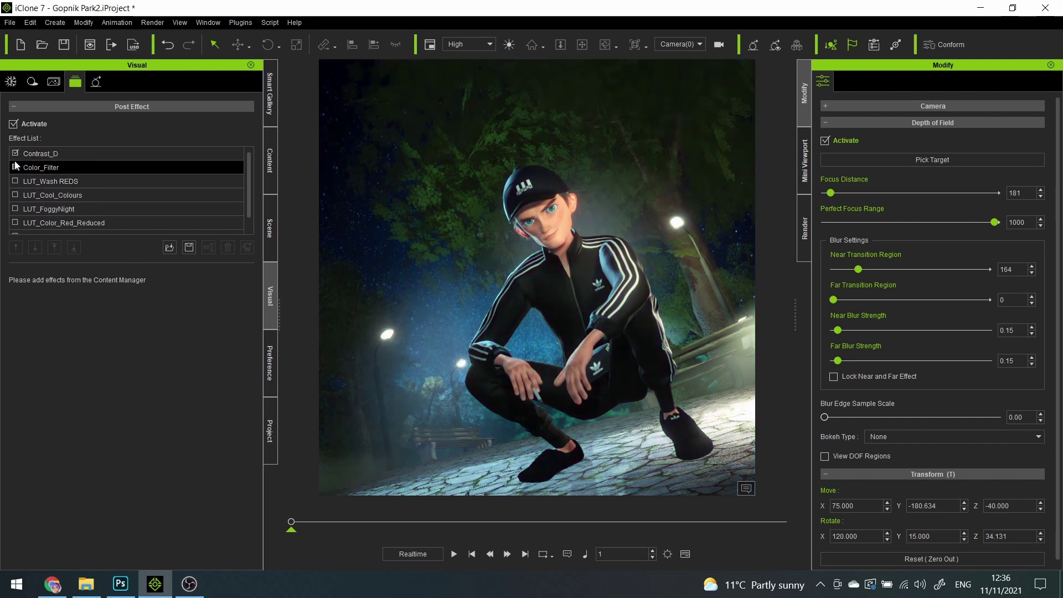
click(16, 154)
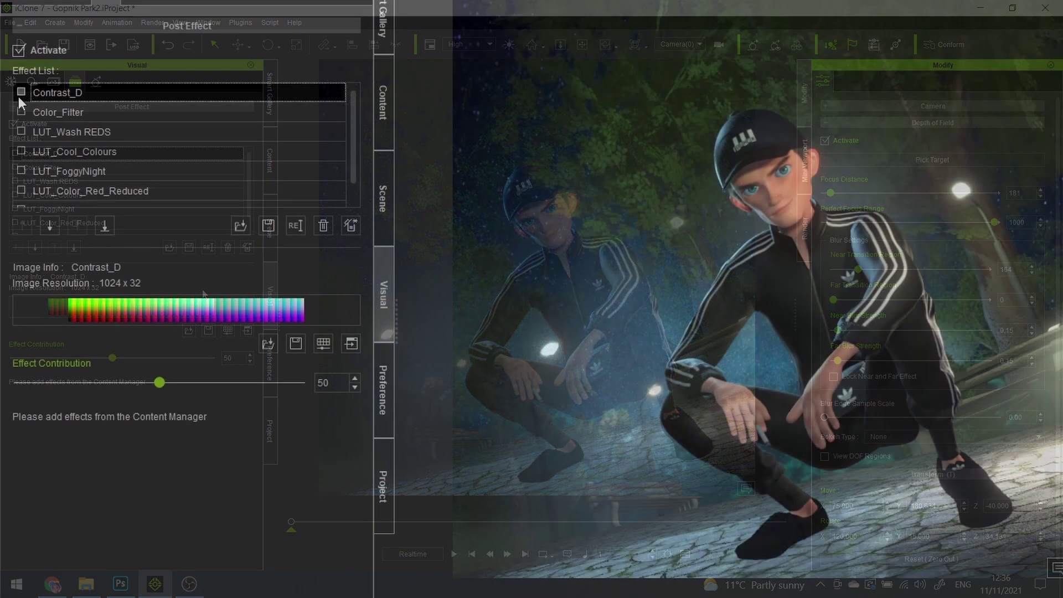
- Keep Contrast_D on after comparing, and set Color_Filter to red 1, green 4, blue 4
click(20, 94)
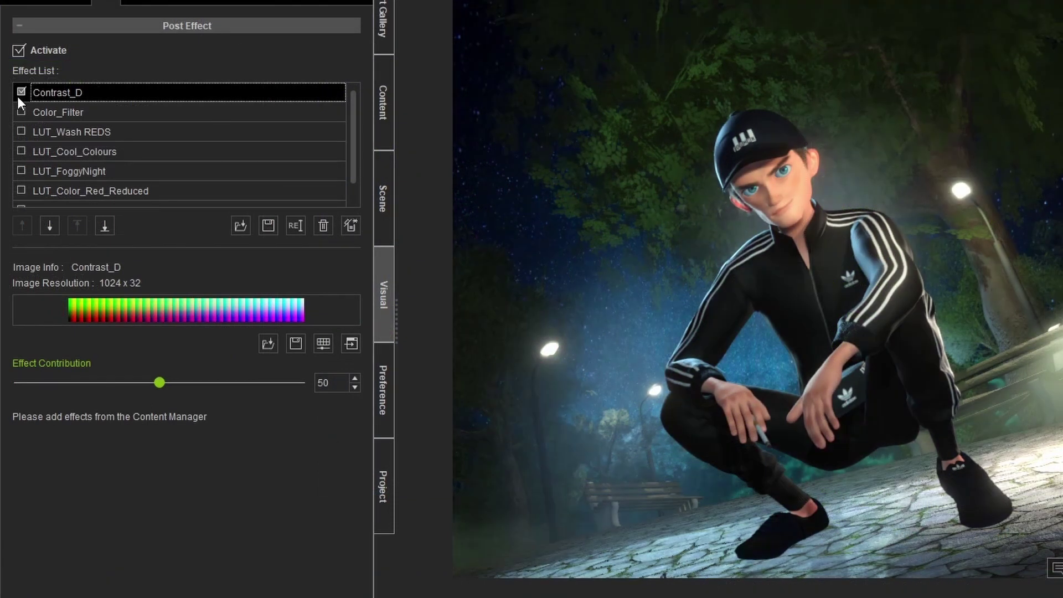
click(19, 93)
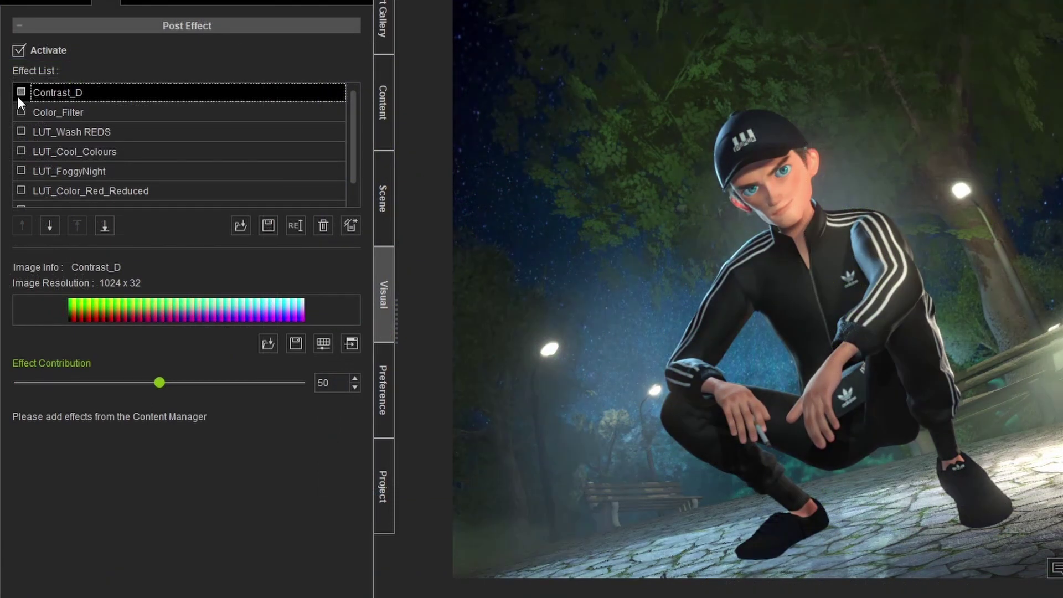
click(20, 93)
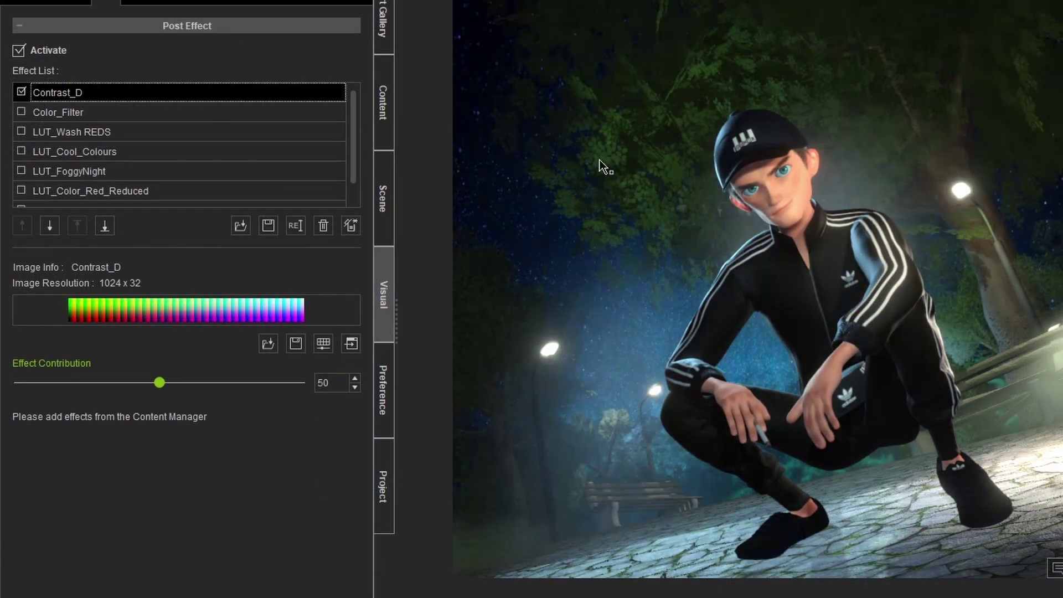
click(55, 110)
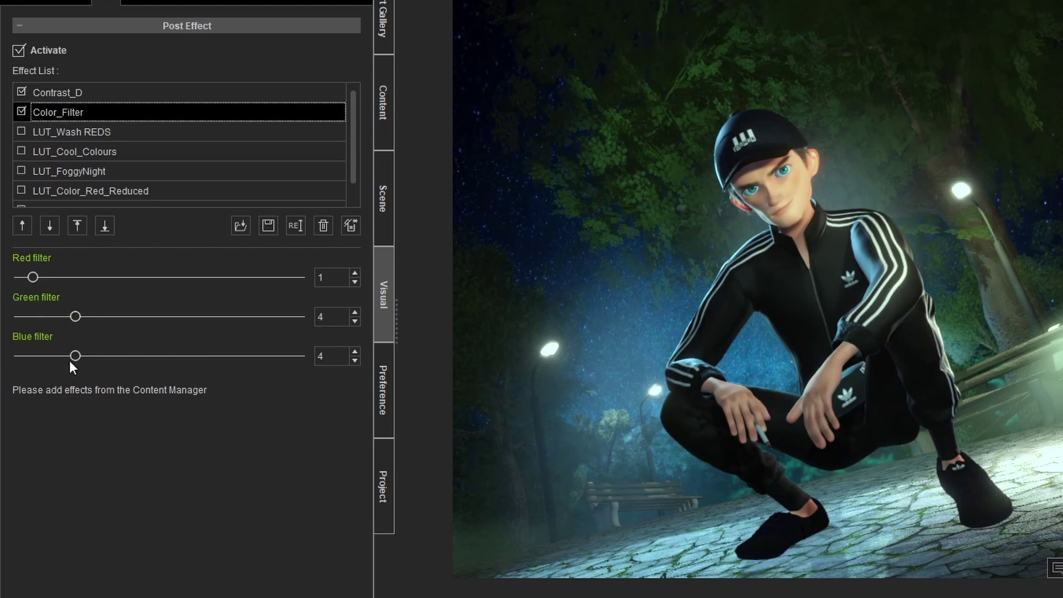
mouse_move(32, 277)
mouse_down()
mouse_move(227, 254)
mouse_move(46, 267)
mouse_up()
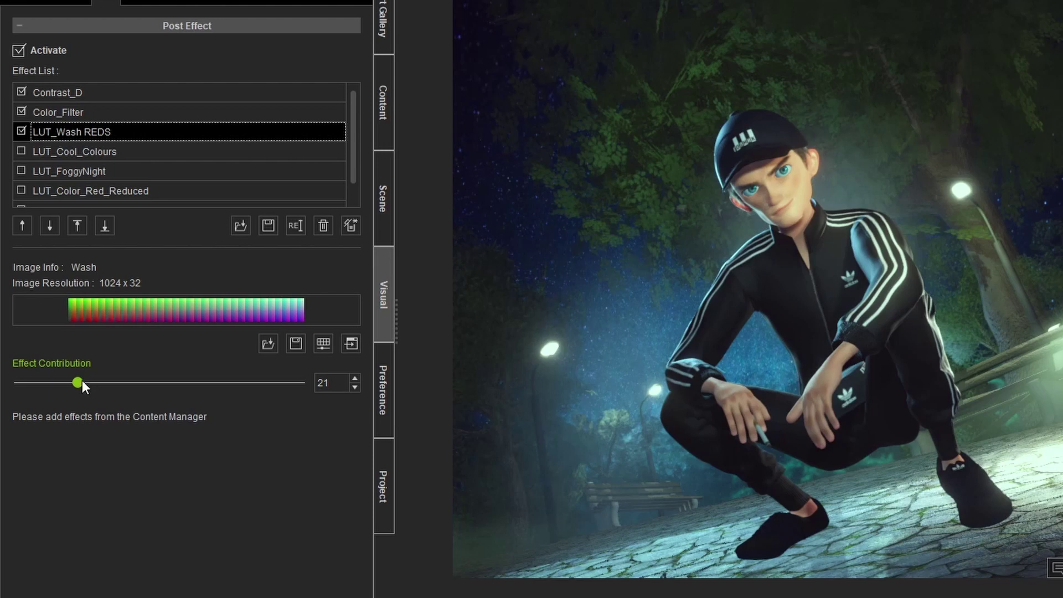
- Lower LUT_Wash REDS contribution, then enable LUT_Cool_Colours at contribution 34
drag(79, 382, 44, 383)
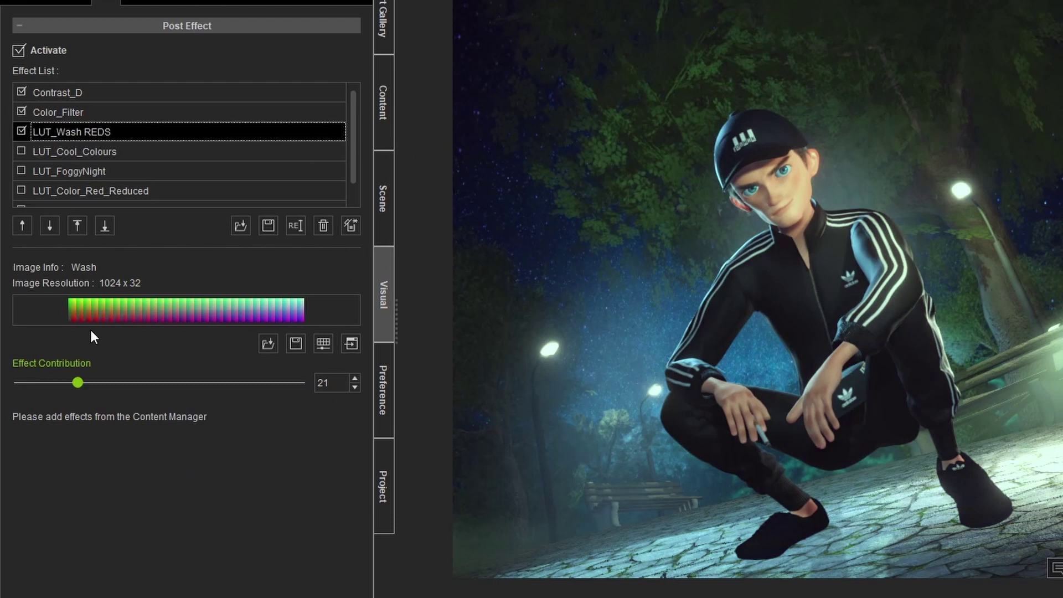
click(72, 150)
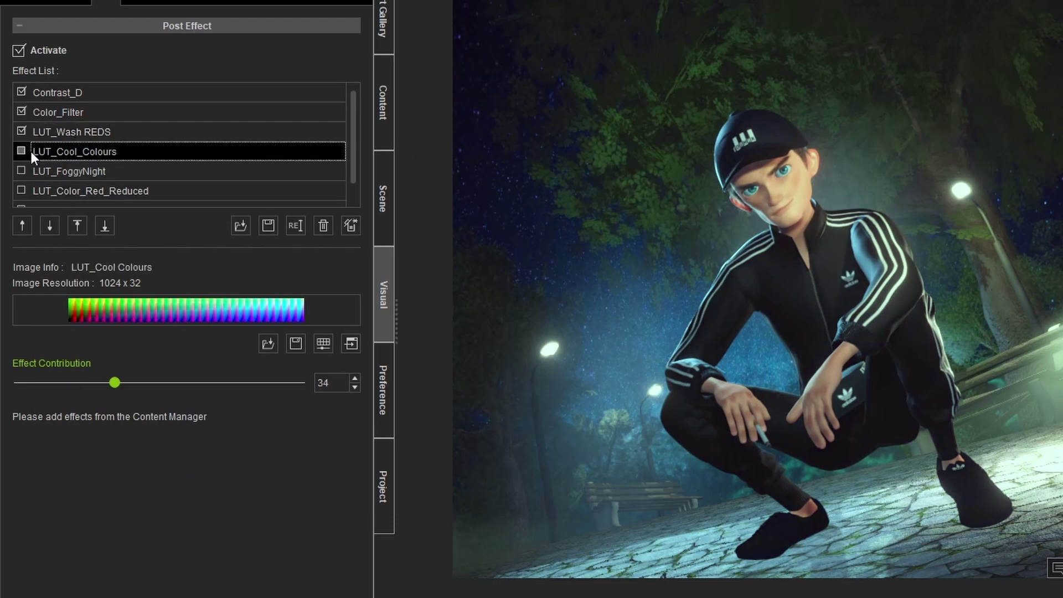
click(21, 151)
drag(117, 382, 382, 357)
drag(231, 357, 81, 357)
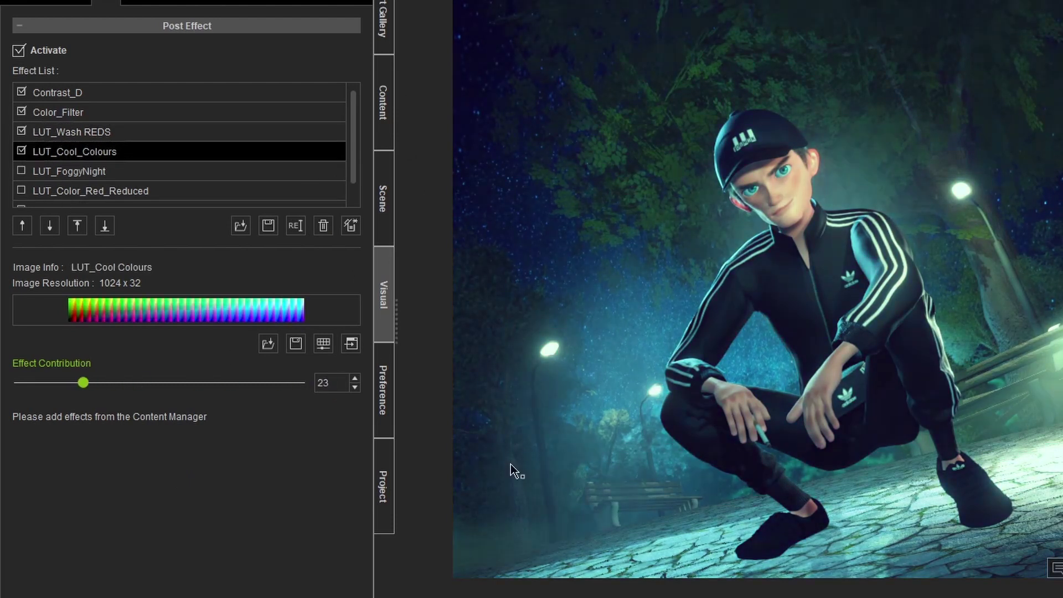
drag(83, 382, 115, 383)
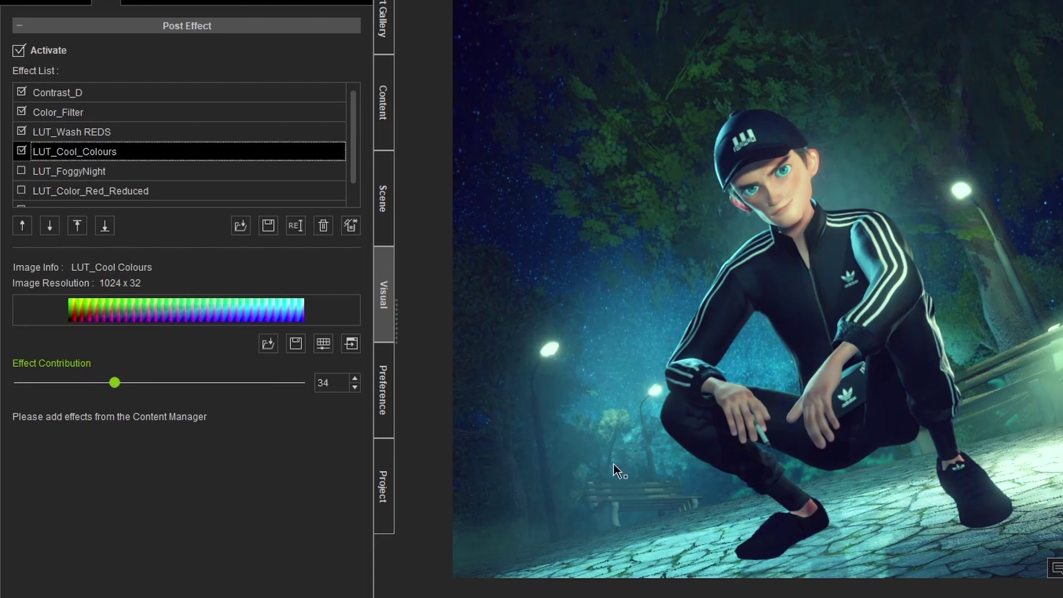
- Enable LUT_FoggyNight at contribution 12, undoing the full-strength attempt
click(22, 171)
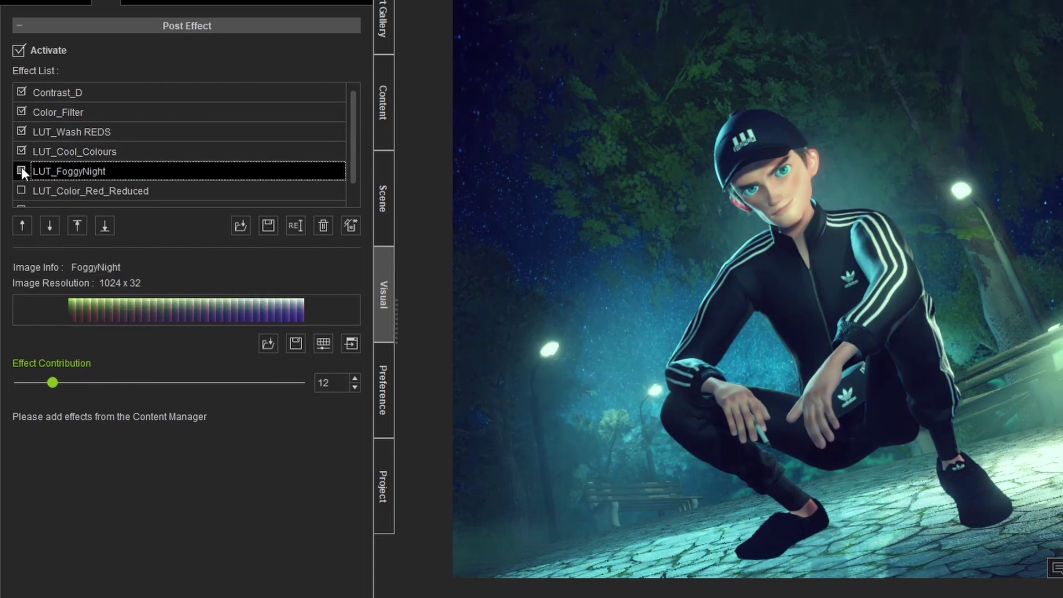
click(21, 171)
drag(51, 381, 337, 361)
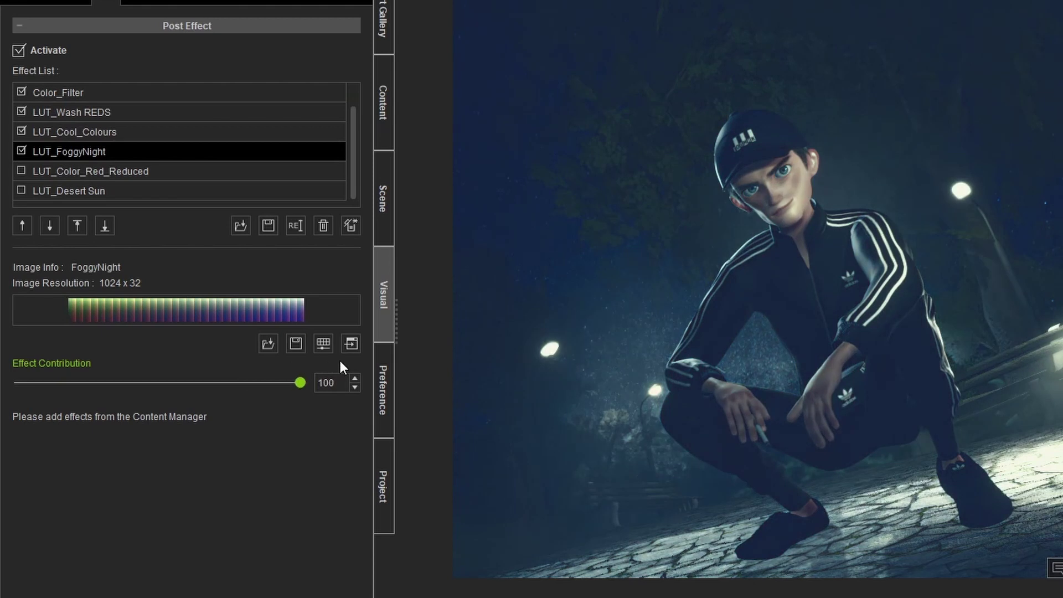
key(ctrl+z)
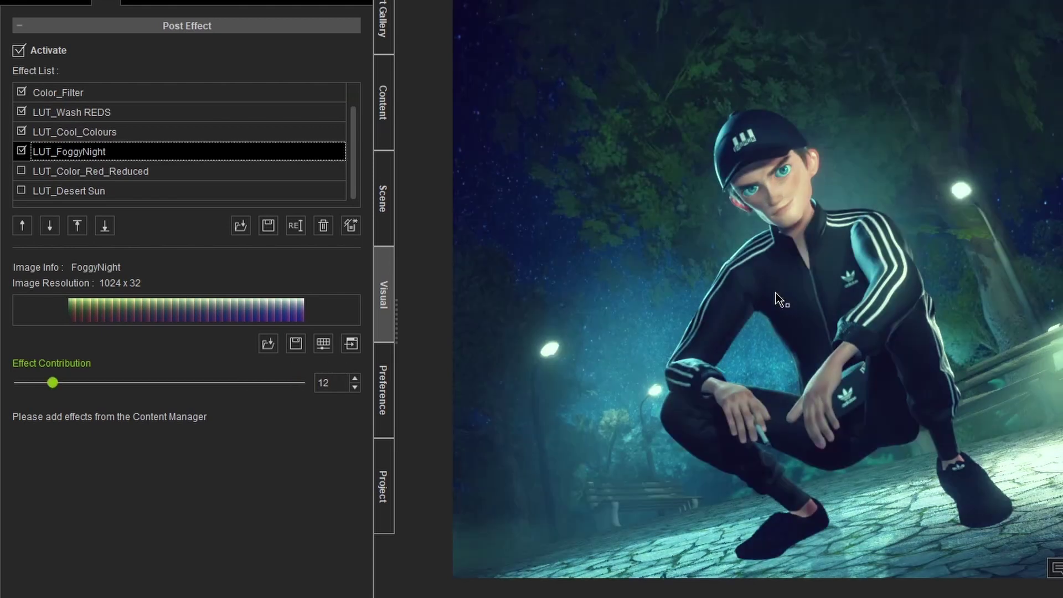
- Test LUT_Color_Red_Reduced at strengths from near zero to full
click(62, 167)
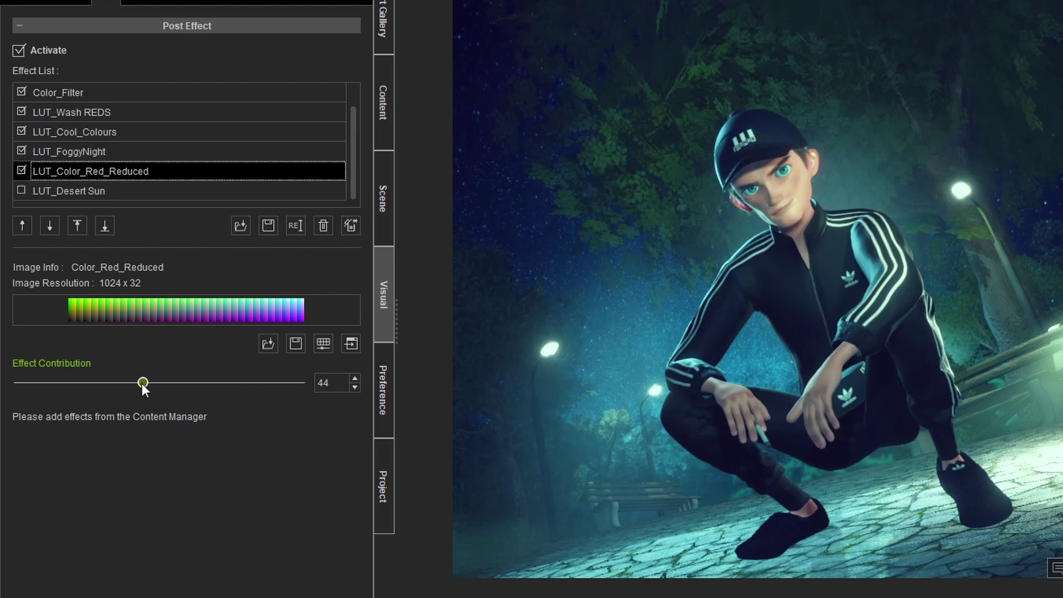
click(25, 381)
click(25, 381)
drag(25, 381, 448, 375)
drag(156, 370, 28, 361)
click(135, 382)
- Switch LUT_Color_Red_Reduced off and enable LUT_Desert Sun, toggling it to compare
click(21, 170)
click(22, 190)
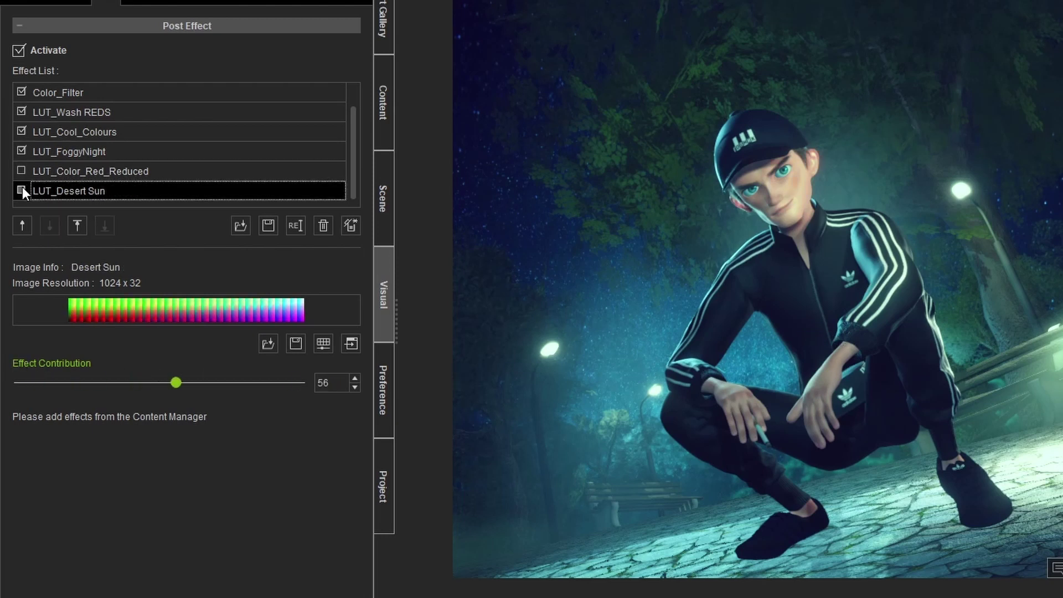
click(22, 190)
click(22, 190)
click(22, 190)
click(22, 191)
click(22, 190)
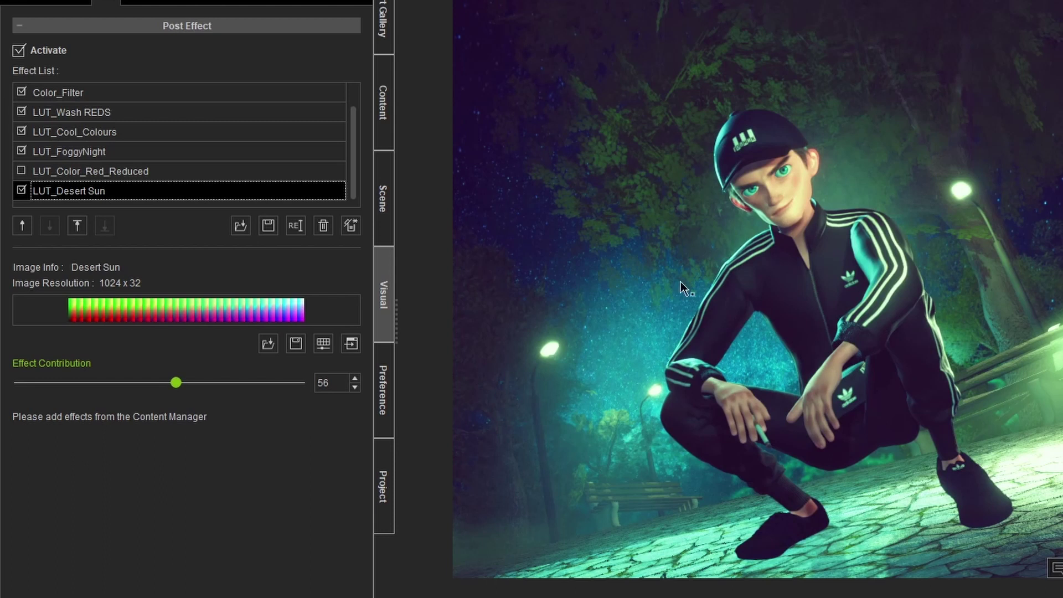
- Keep LUT_Desert Sun at contribution 56, last in the stack after trying Move to Top
drag(176, 382, 300, 382)
click(69, 228)
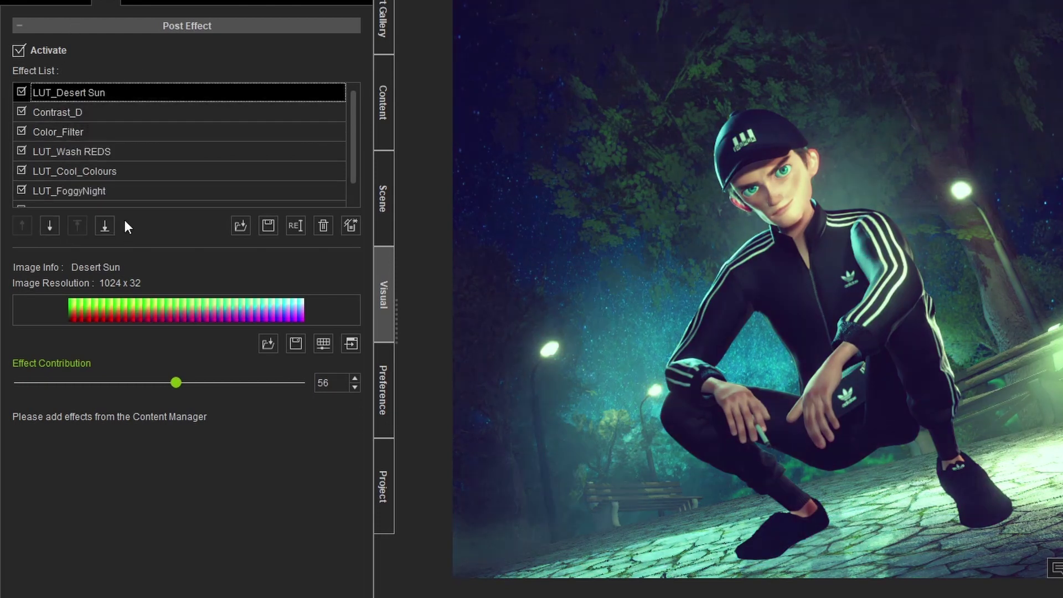
click(105, 226)
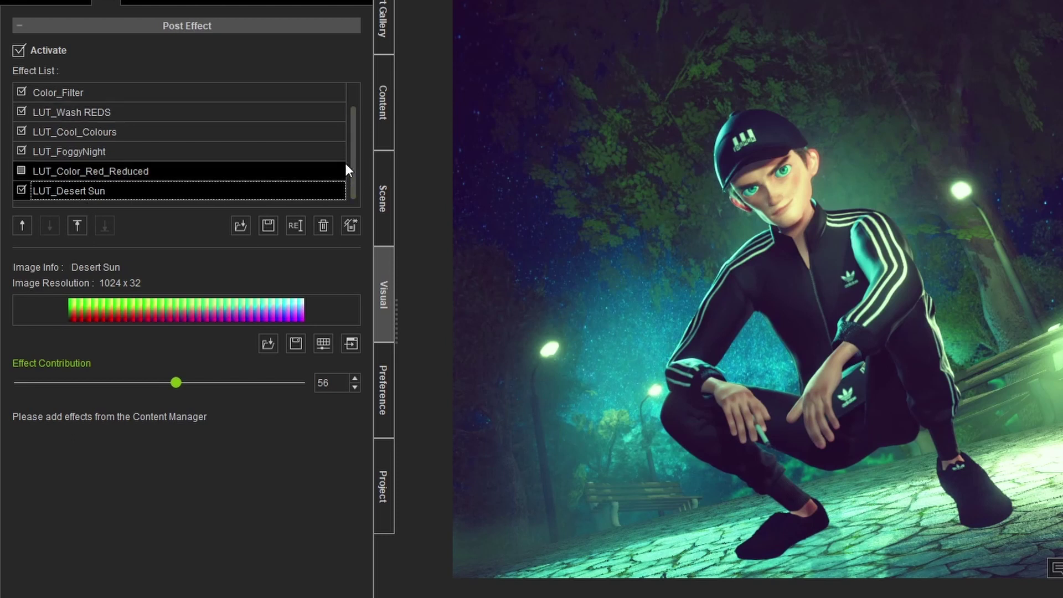
scroll(349, 161, up, 1)
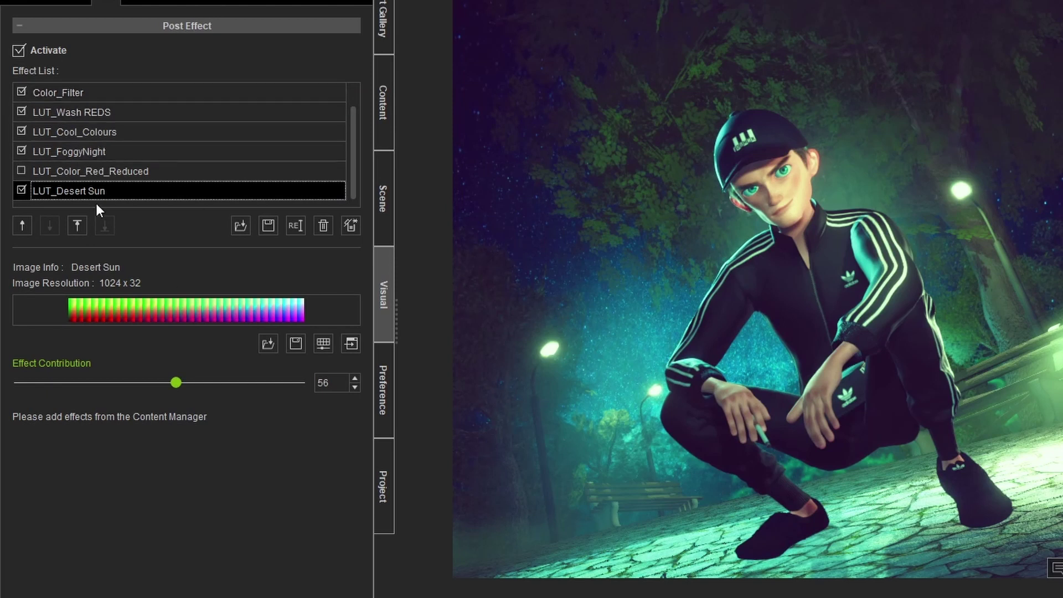
click(98, 133)
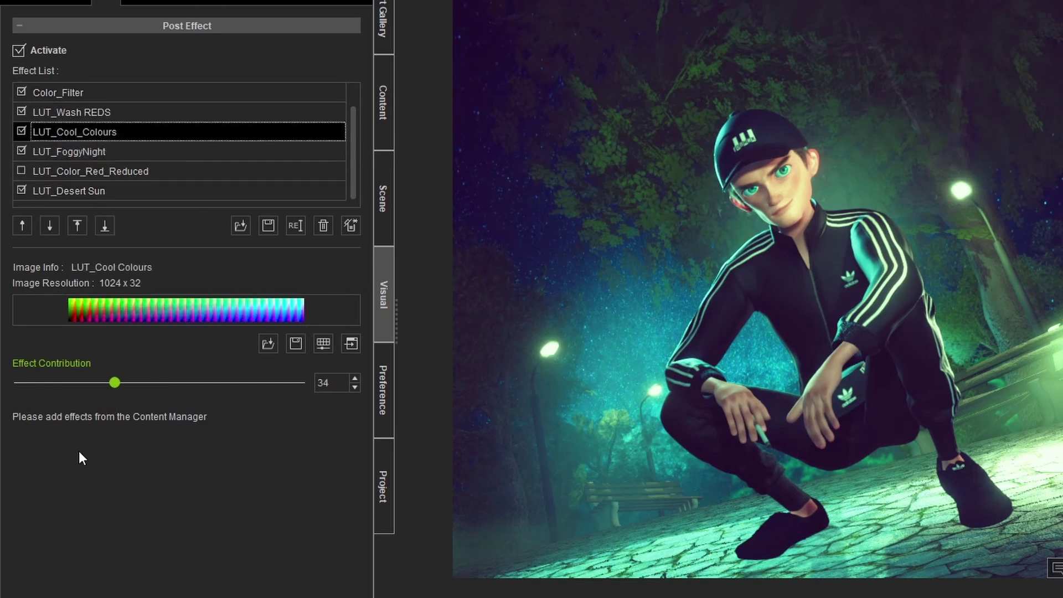